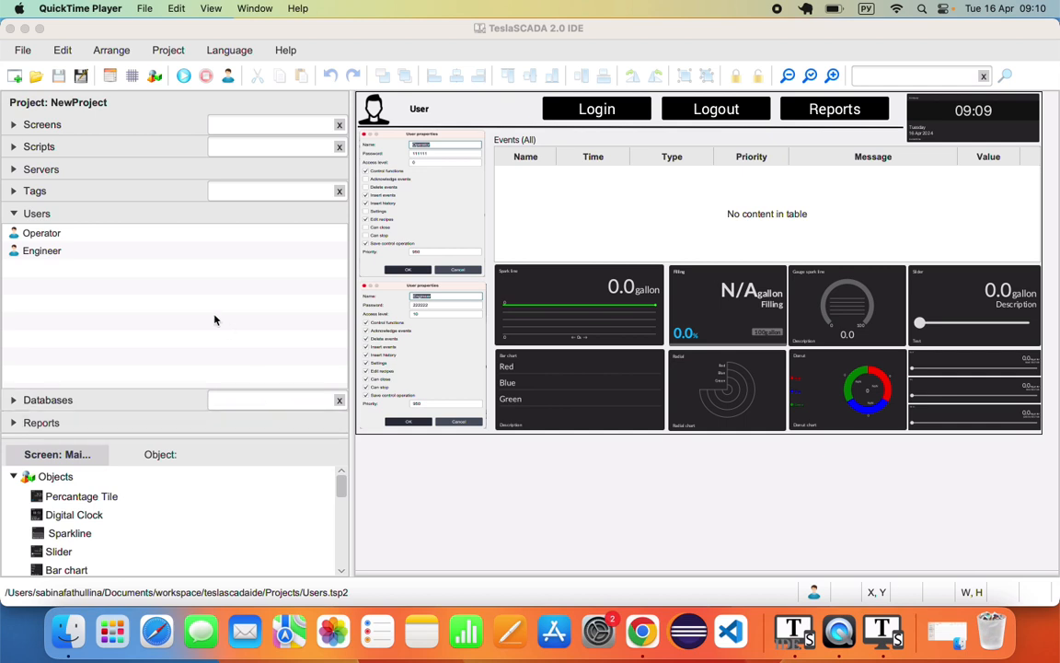
Step: Examine the project's user list with the Operator and Engineer accounts and the commands for managing users
left_click(83, 214)
left_click(80, 213)
right_click(99, 269)
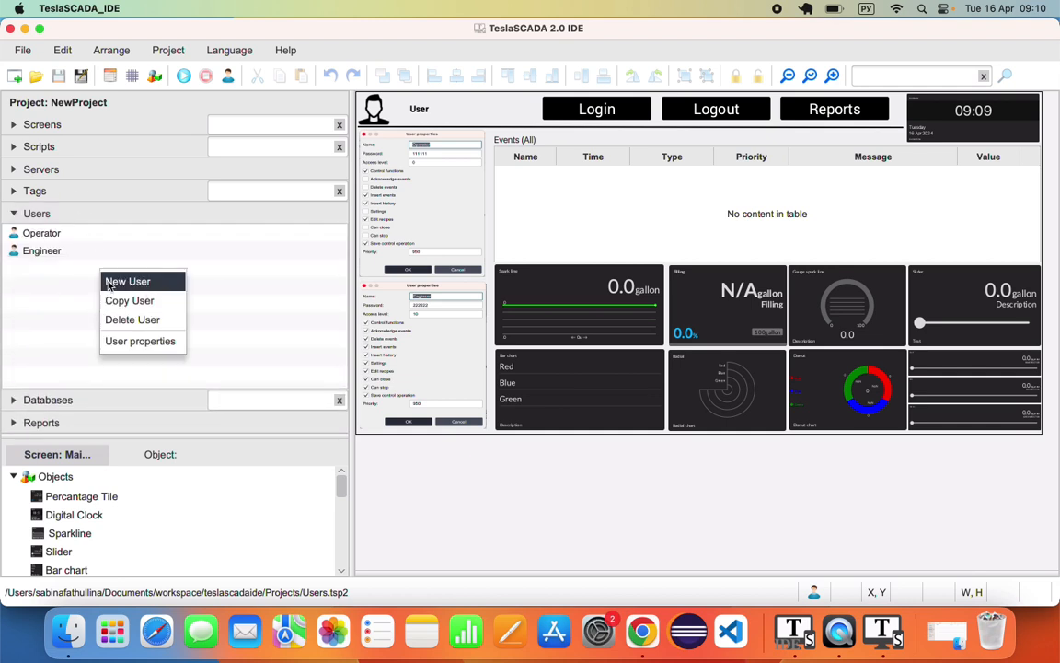
left_click(57, 237)
left_click(54, 236)
left_click(57, 254)
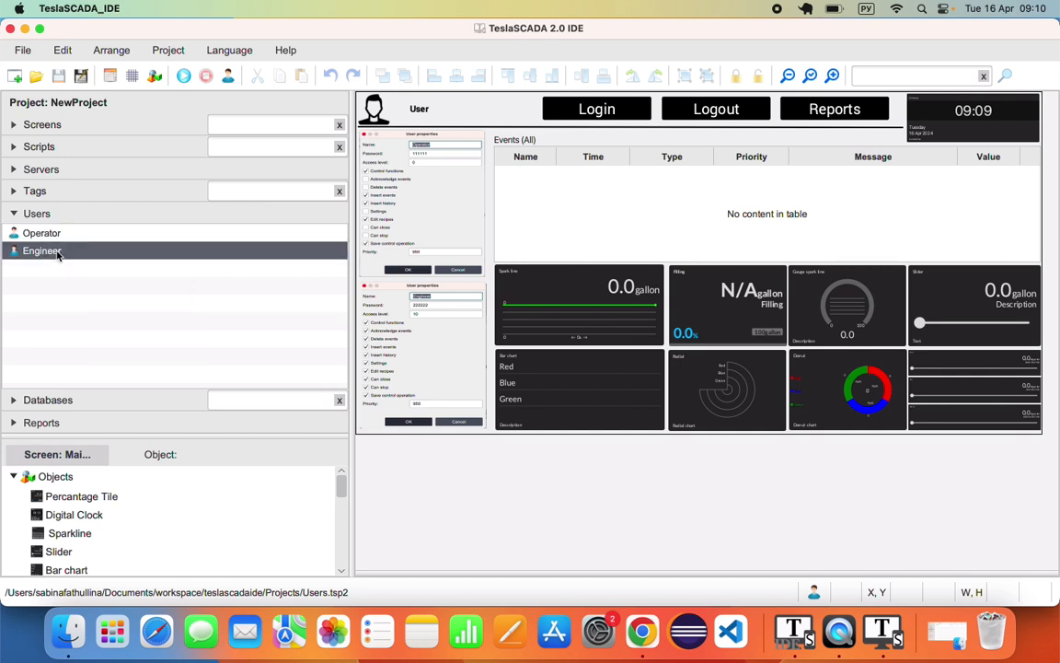
Step: Check the access level in the Operator user's properties and close them without changes
left_click(84, 232)
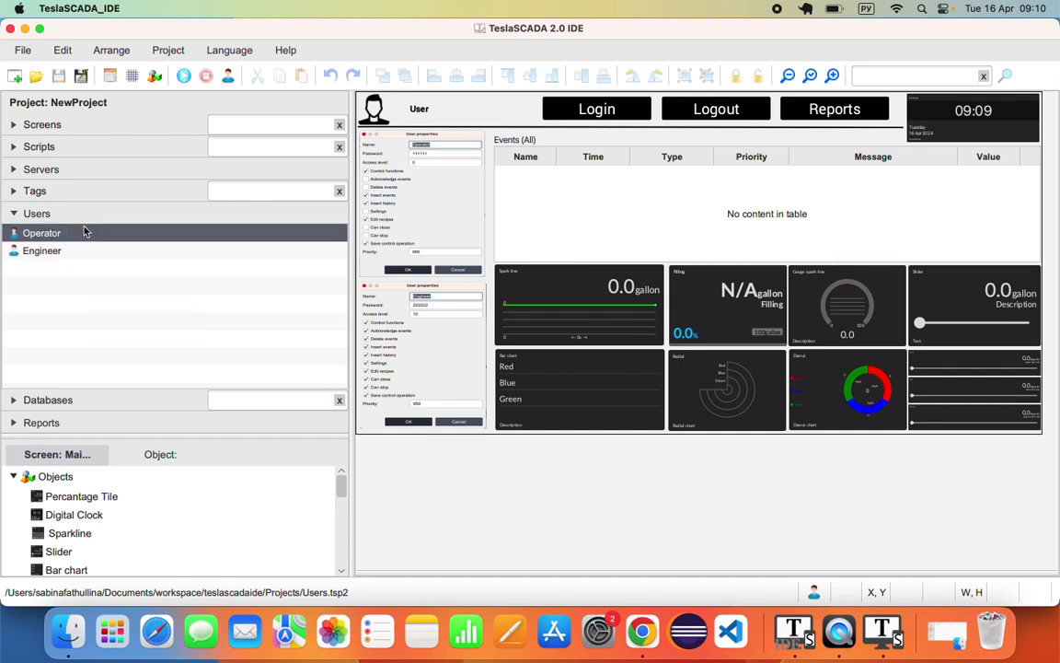
right_click(84, 232)
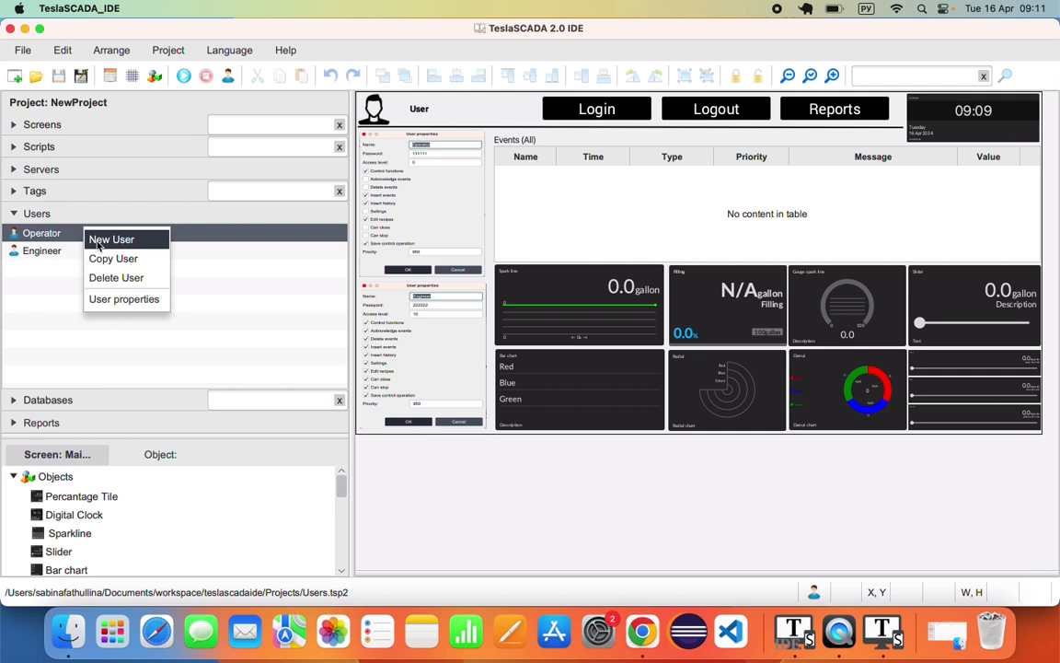
left_click(118, 299)
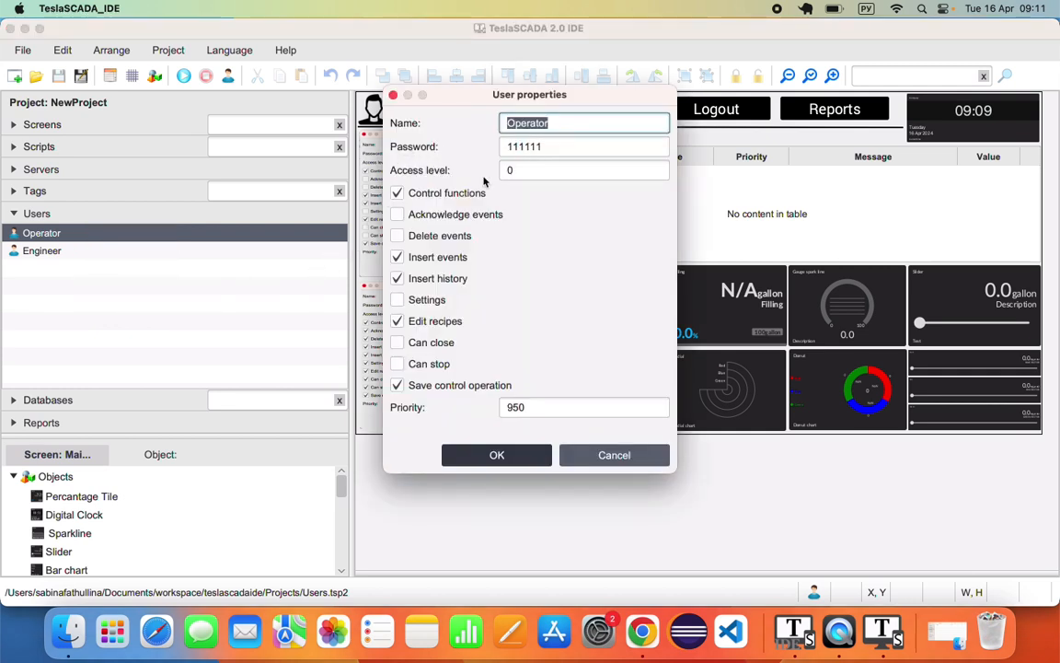
left_click_drag(518, 172, 486, 173)
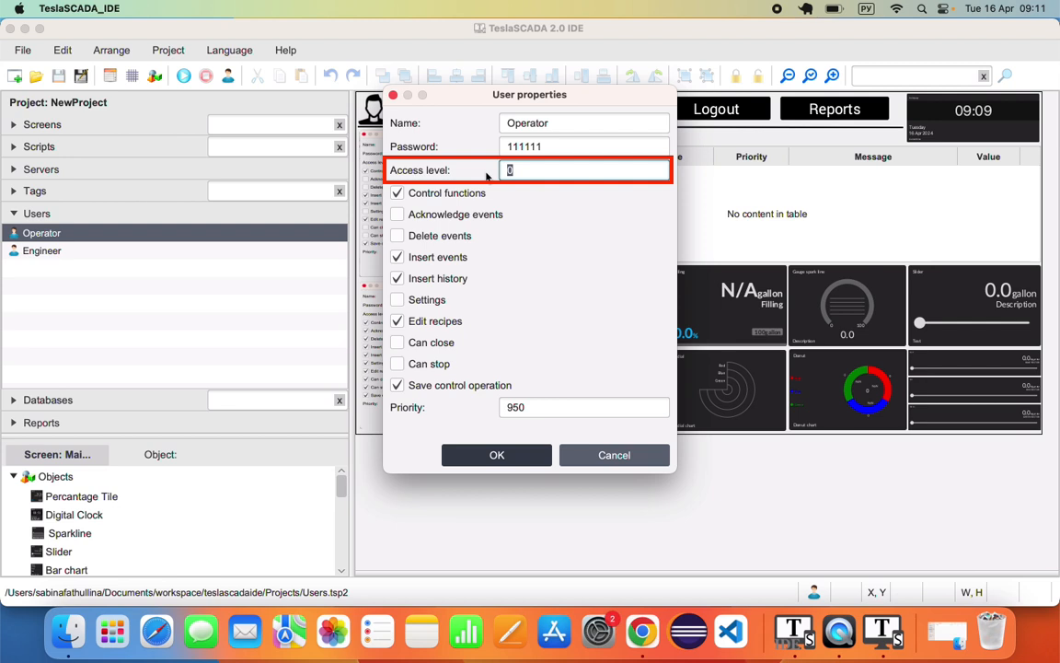
left_click(628, 458)
Step: Check the access level in the MainScreen screen's properties and close them without changes
left_click(166, 130)
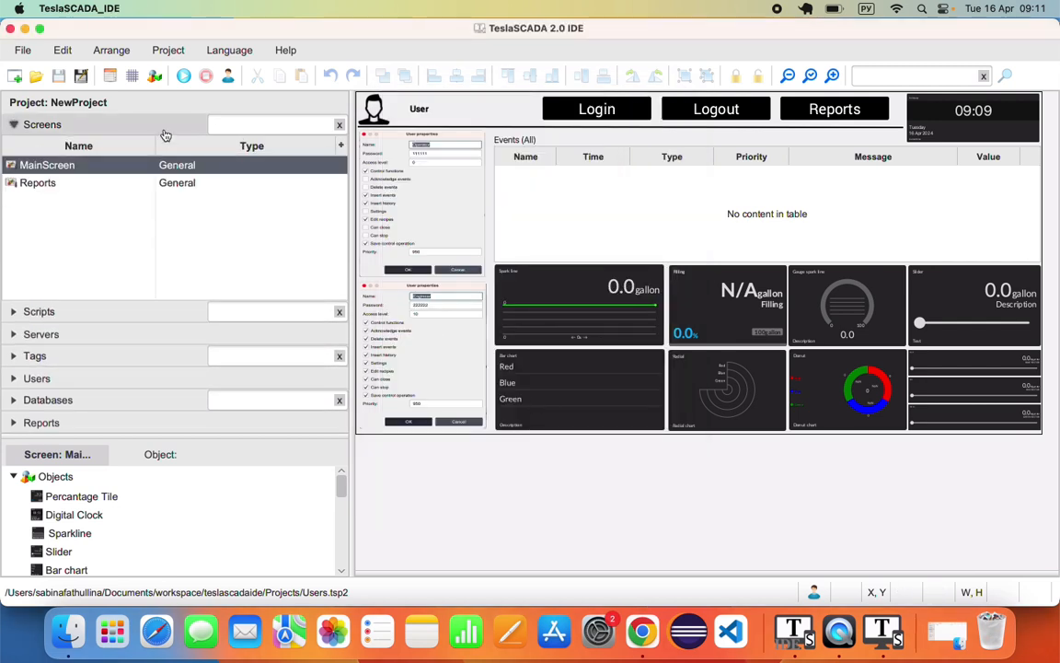
right_click(41, 163)
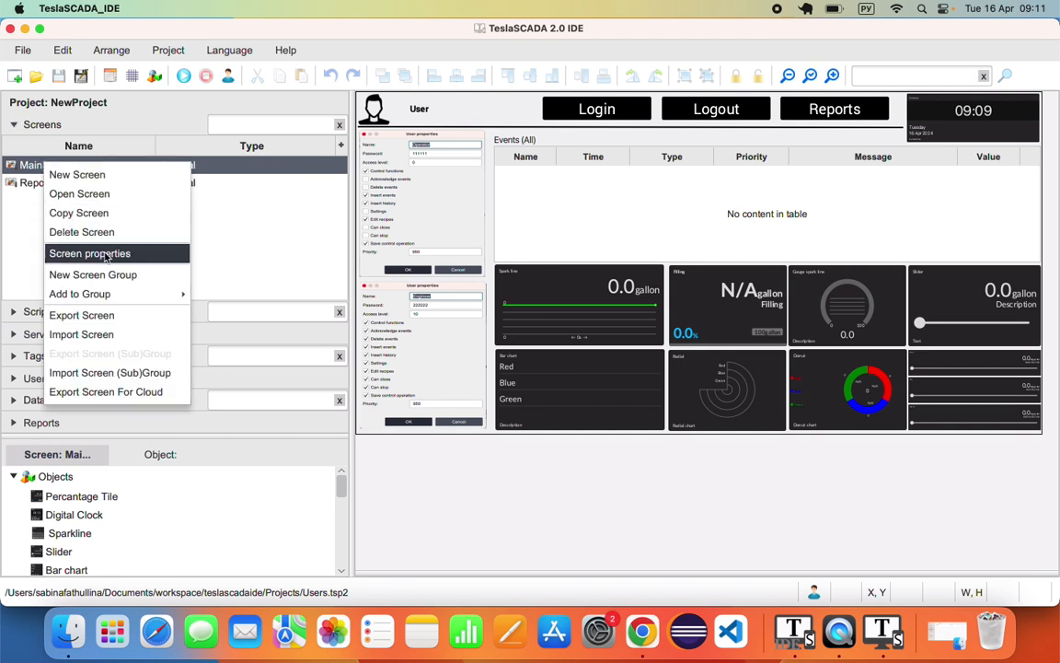
left_click(92, 252)
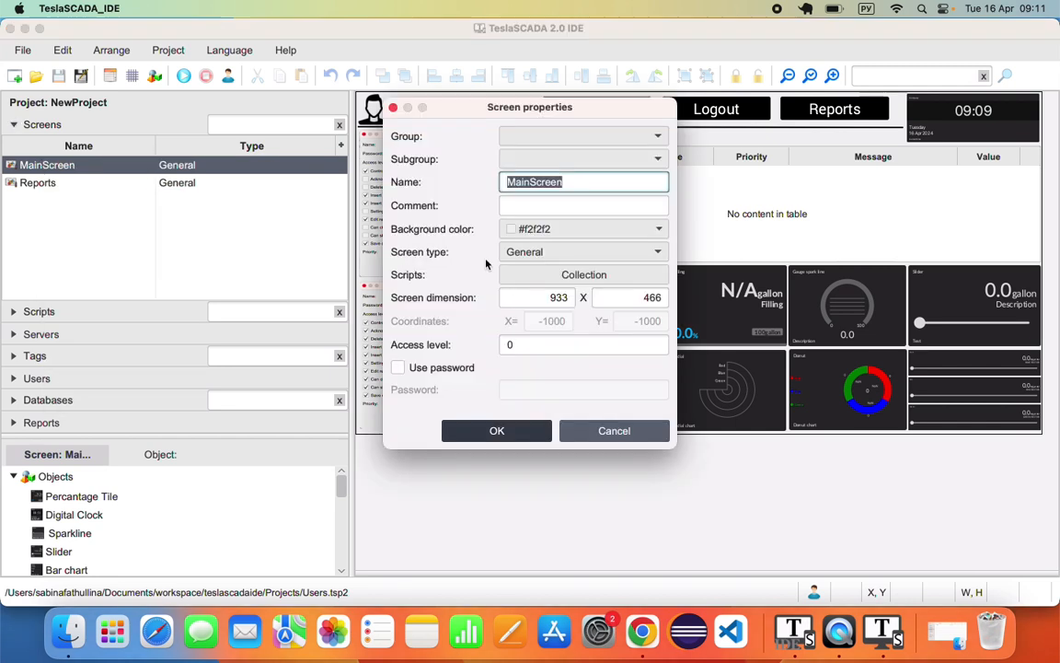
double_click(535, 346)
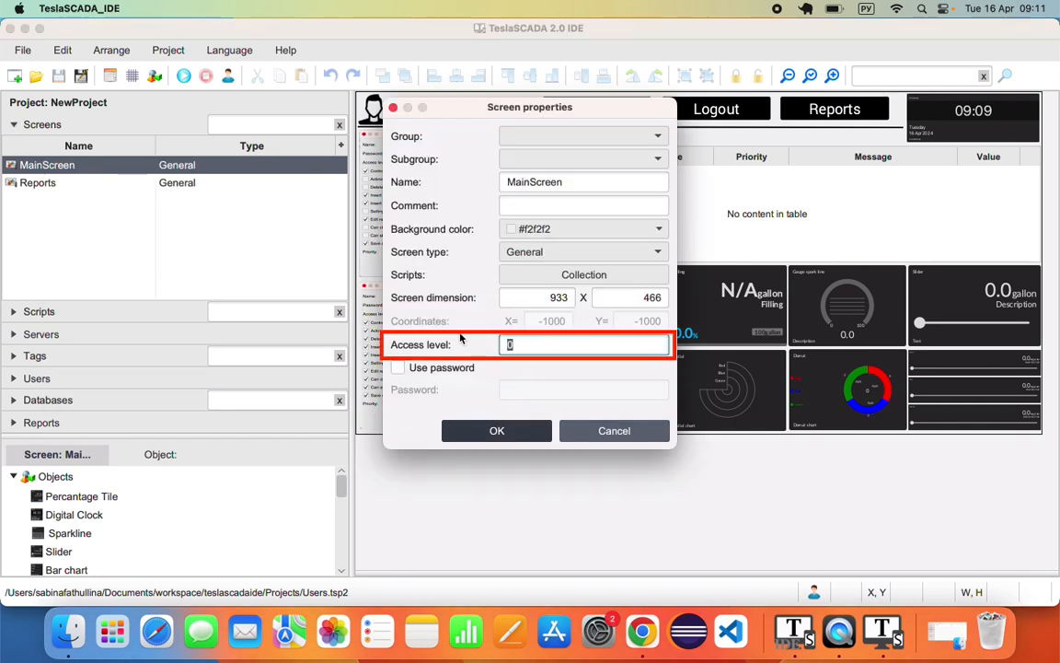
left_click(630, 438)
Step: Check the access level in the Reports screen's properties and close them without changes
left_click(44, 183)
right_click(50, 187)
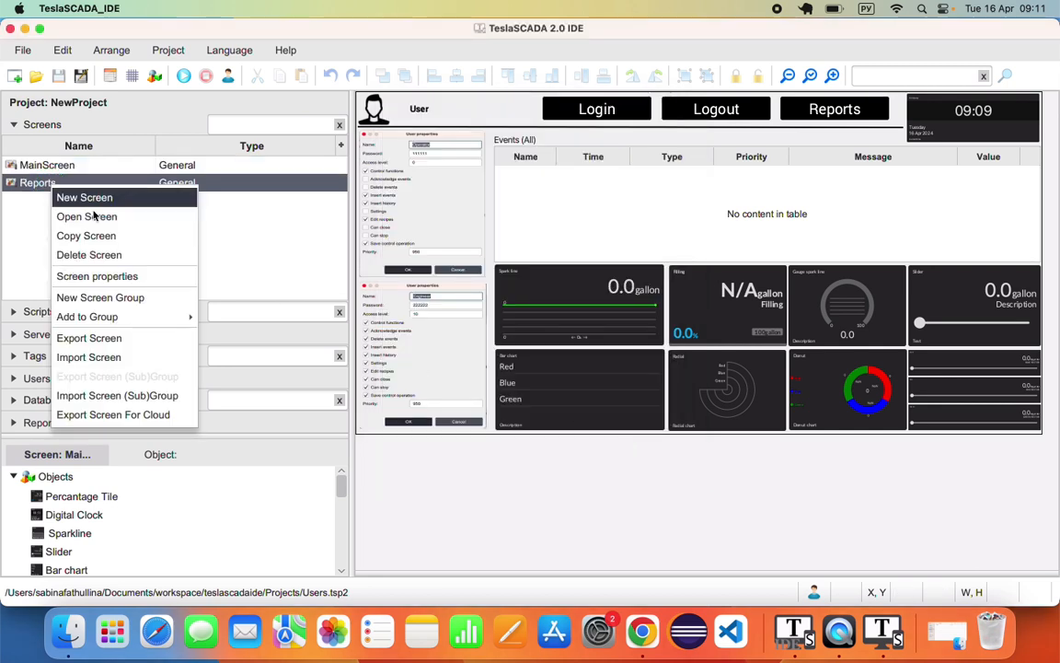
left_click(124, 277)
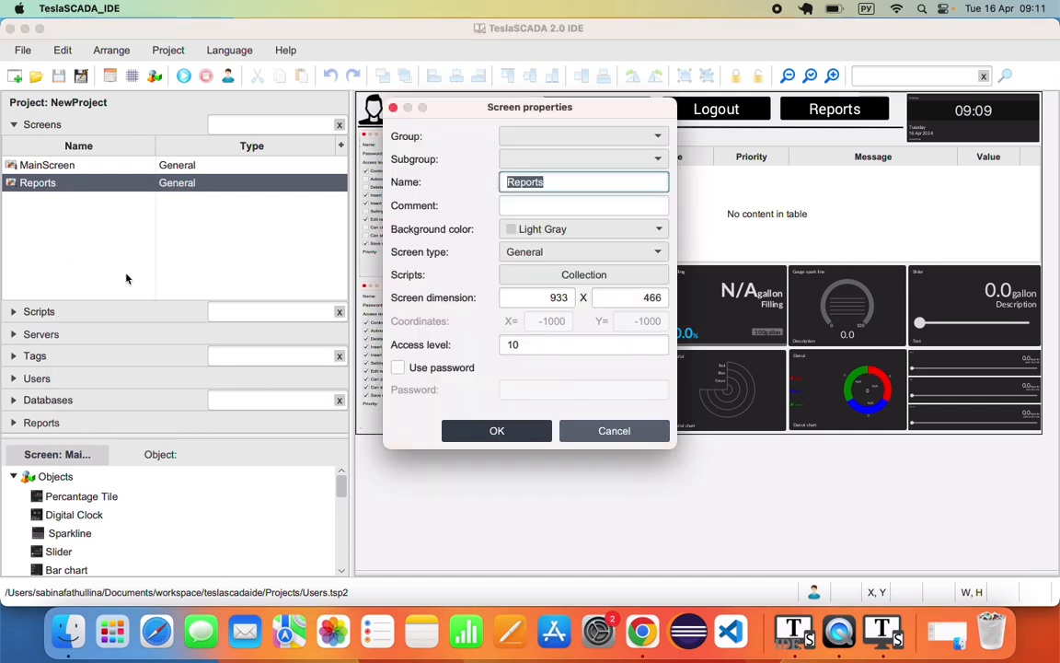
double_click(514, 345)
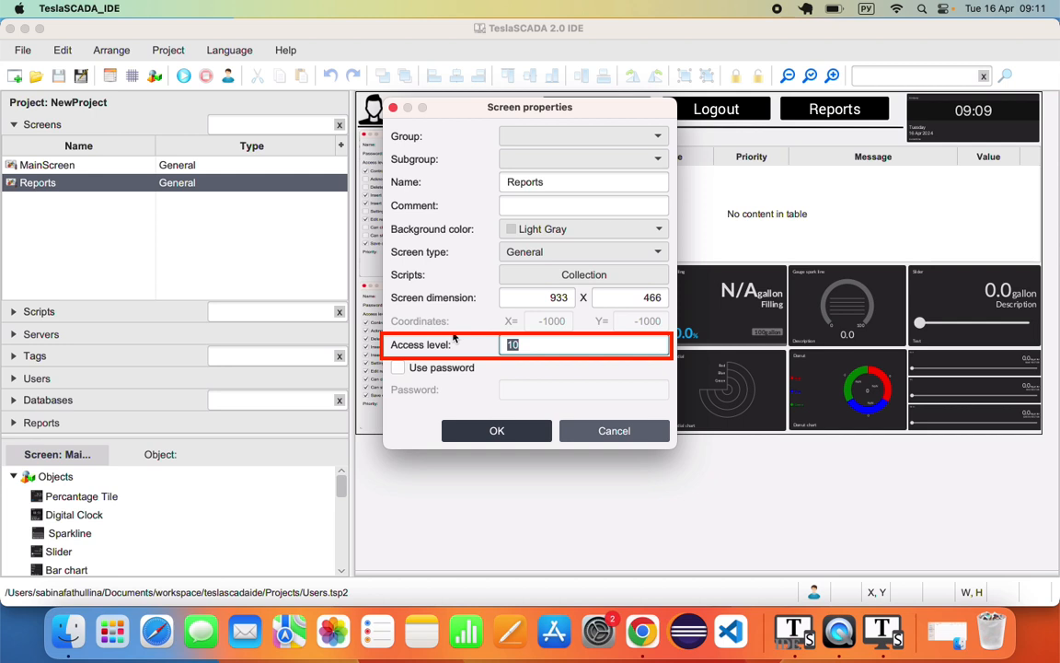
left_click(619, 437)
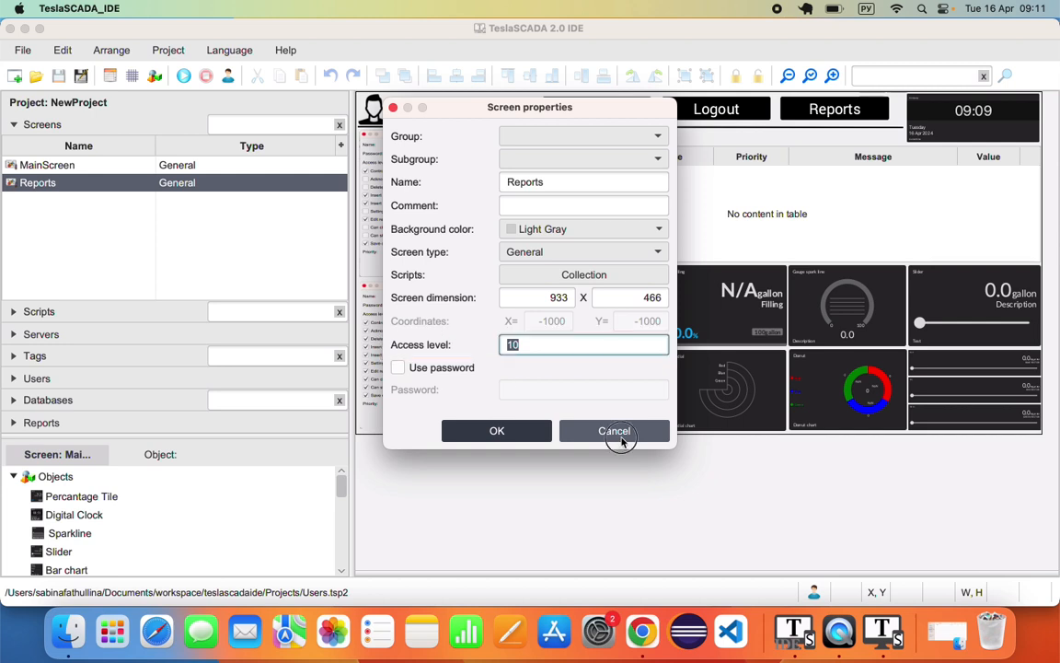
Step: Check the access level in the fill tag's properties and close them without changes
left_click(82, 355)
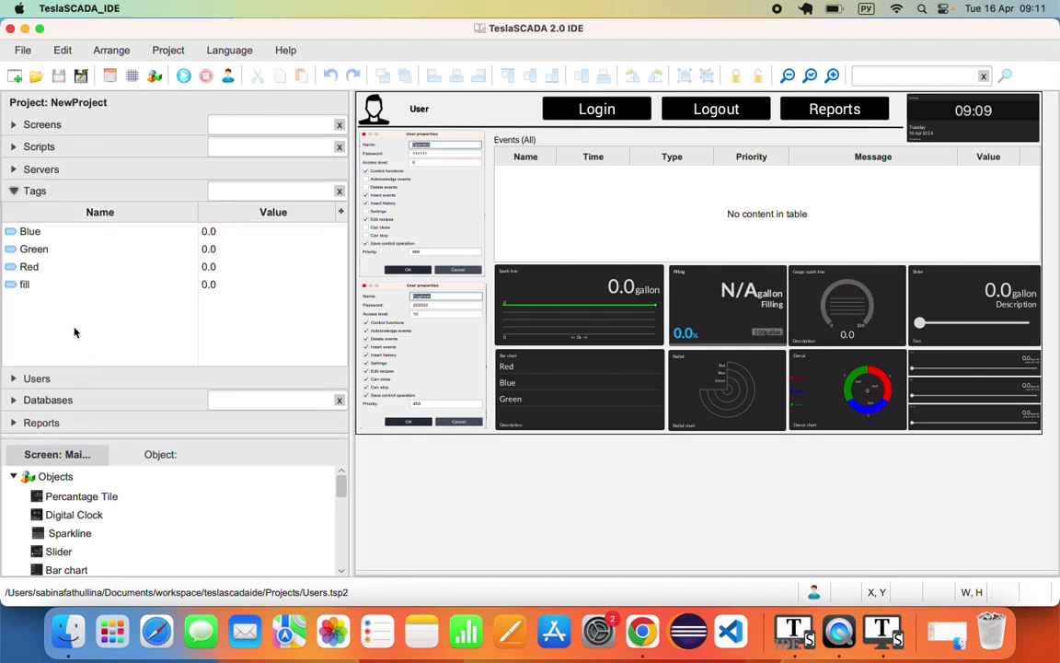
left_click(15, 287)
right_click(16, 287)
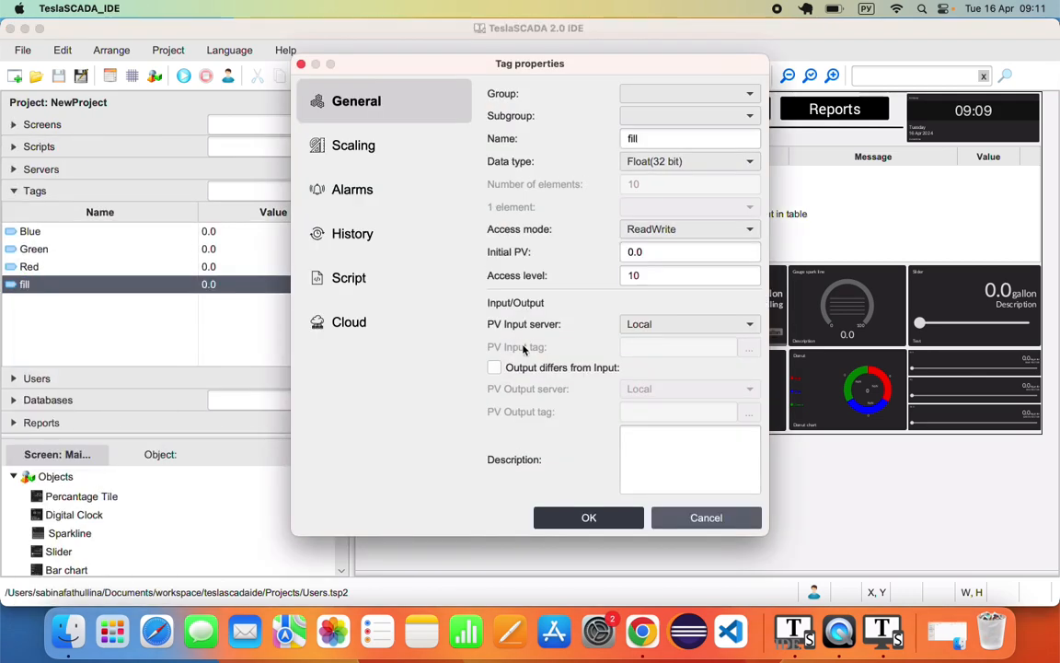
left_click_drag(643, 276, 568, 277)
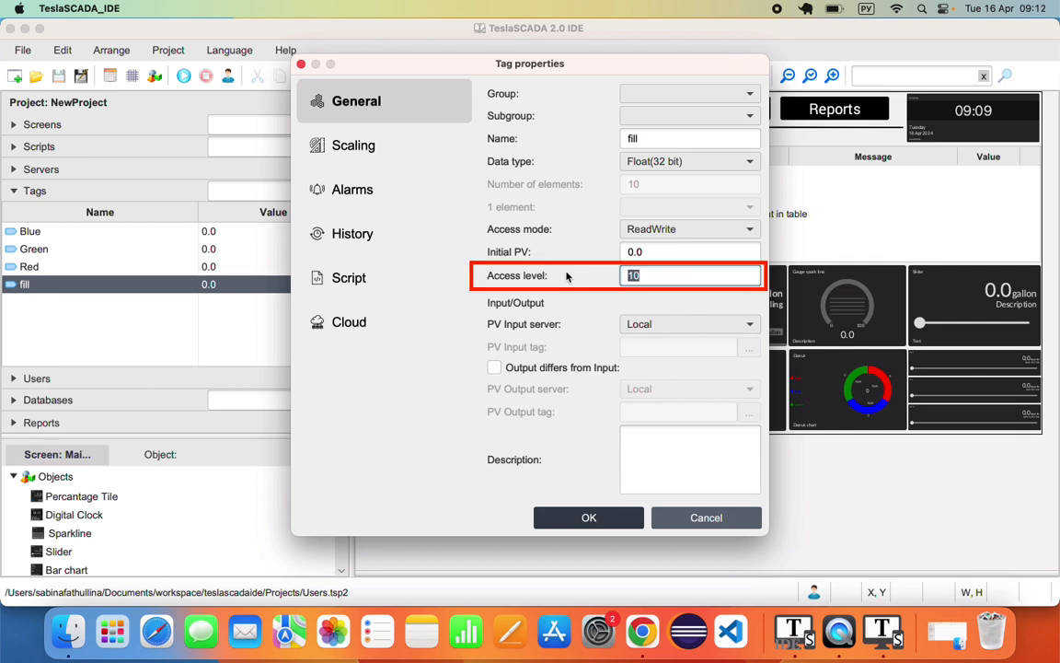
left_click(731, 520)
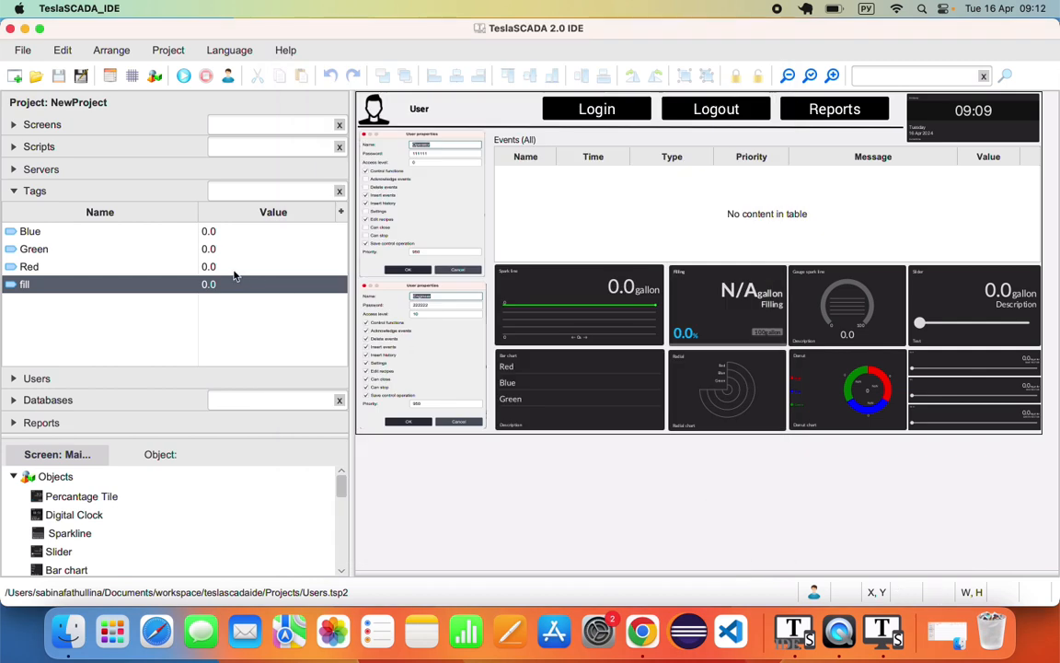
Step: Look over the Blue, Green and Red tags and check the access level in the Blue tag's properties
left_click(40, 235)
left_click(40, 253)
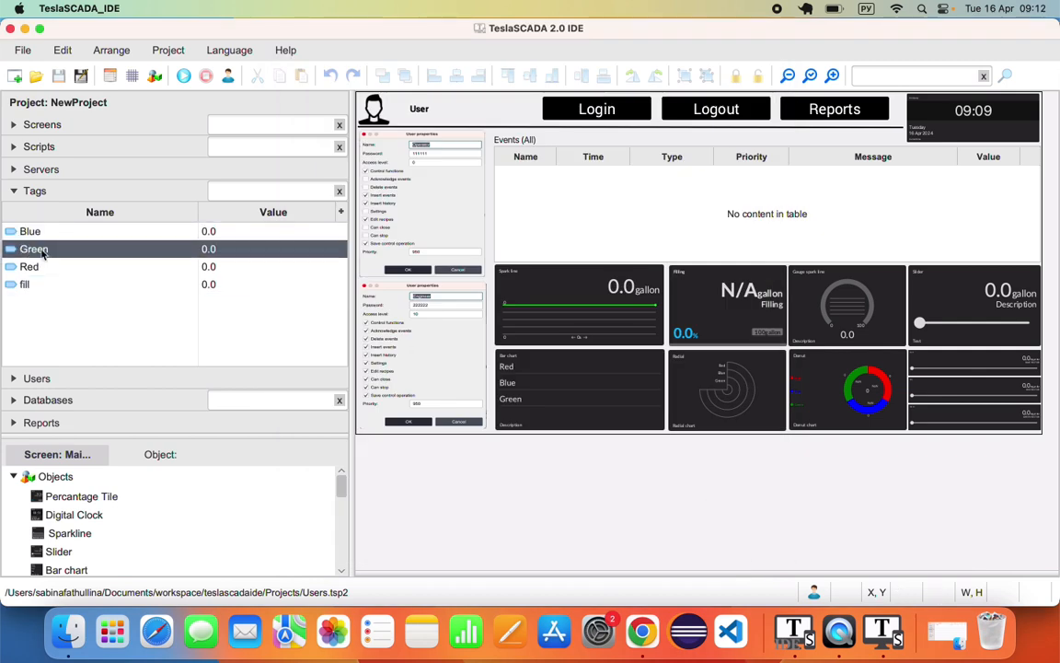
left_click(40, 270)
right_click(37, 232)
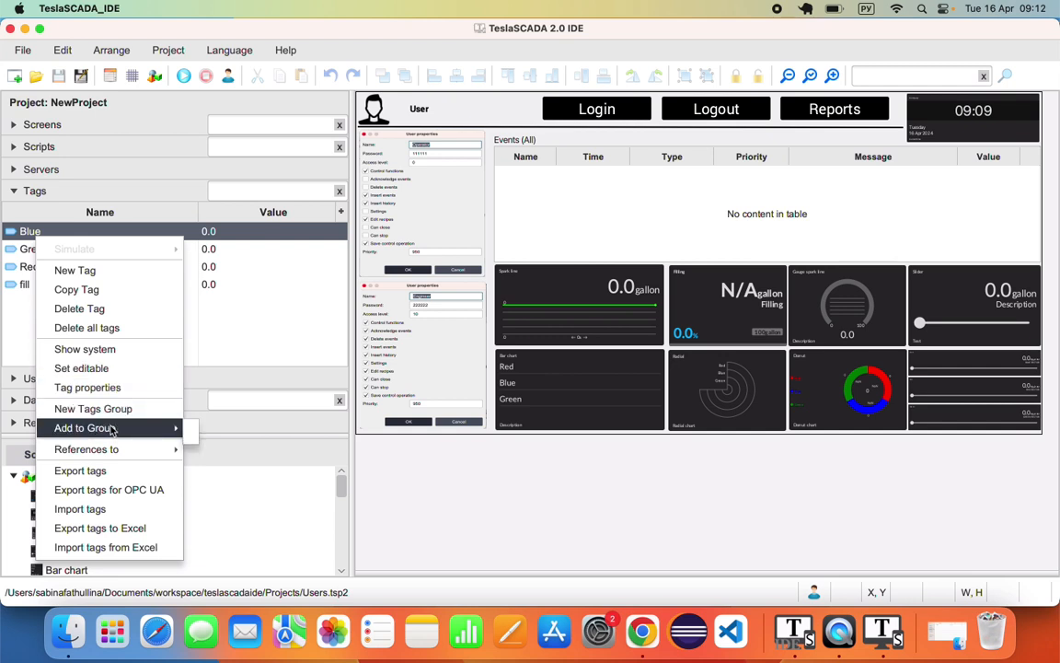
left_click(88, 387)
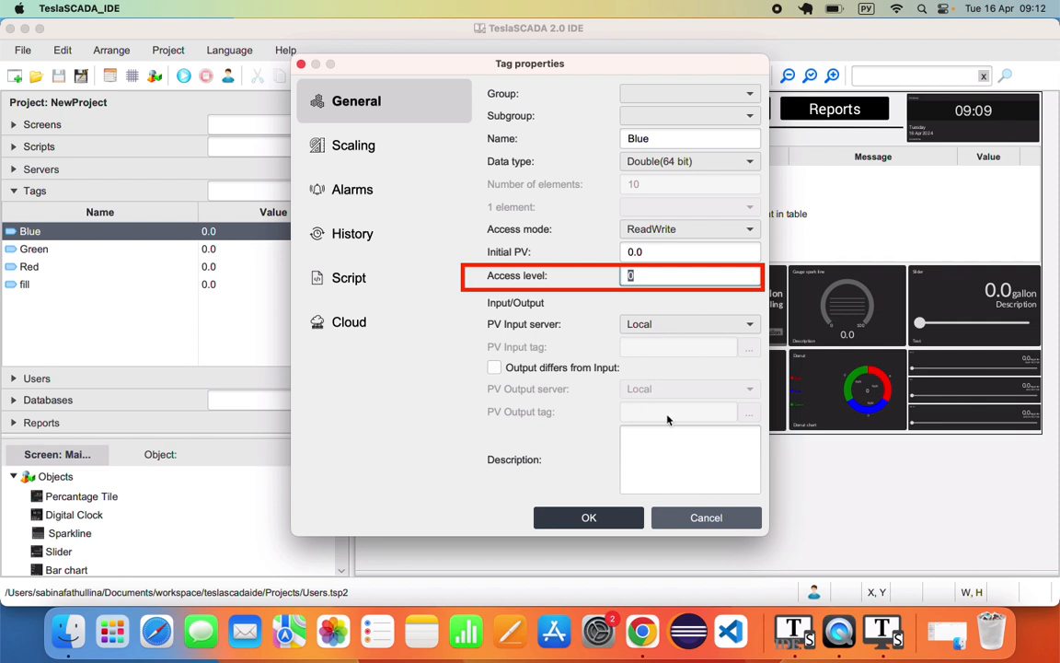
left_click(701, 517)
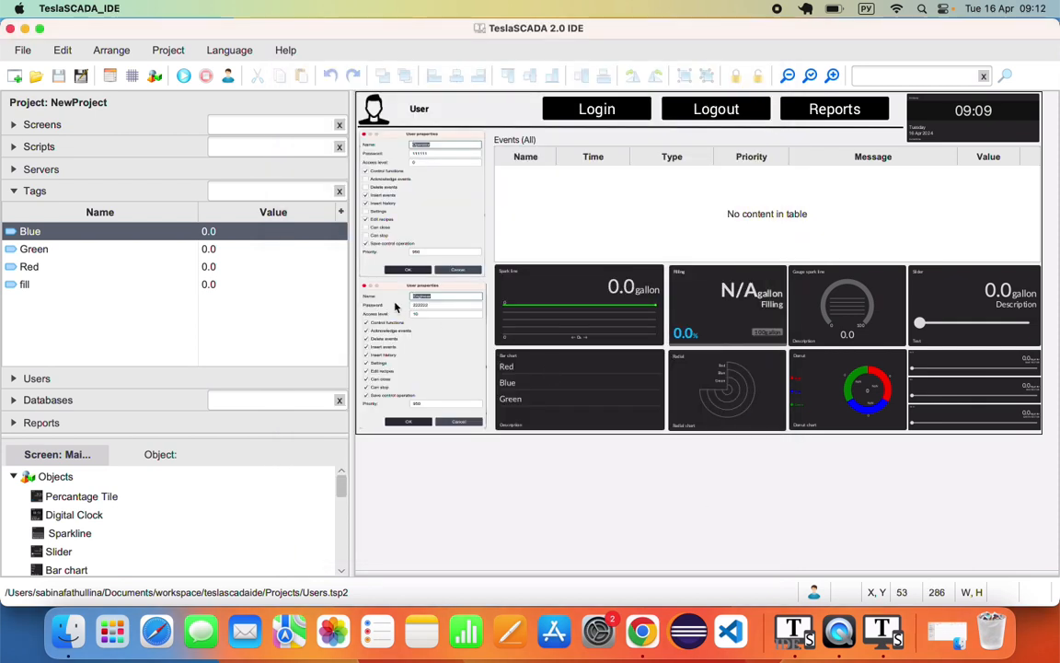
Step: Review the permission options and priority in the Operator user's properties, leaving them as they are
left_click(63, 378)
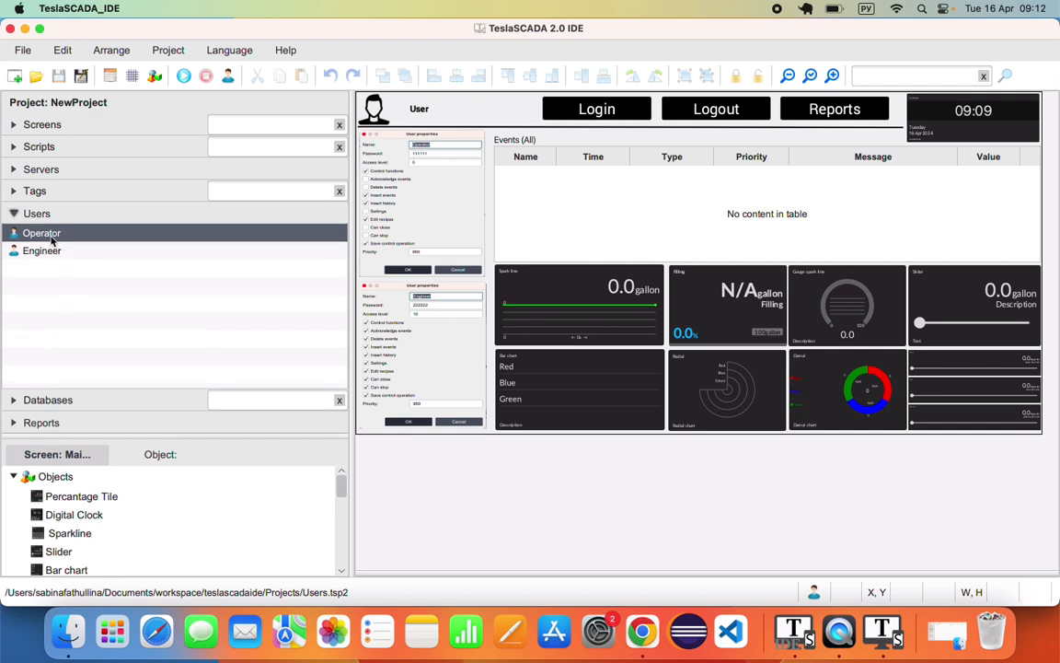
right_click(47, 232)
left_click(92, 307)
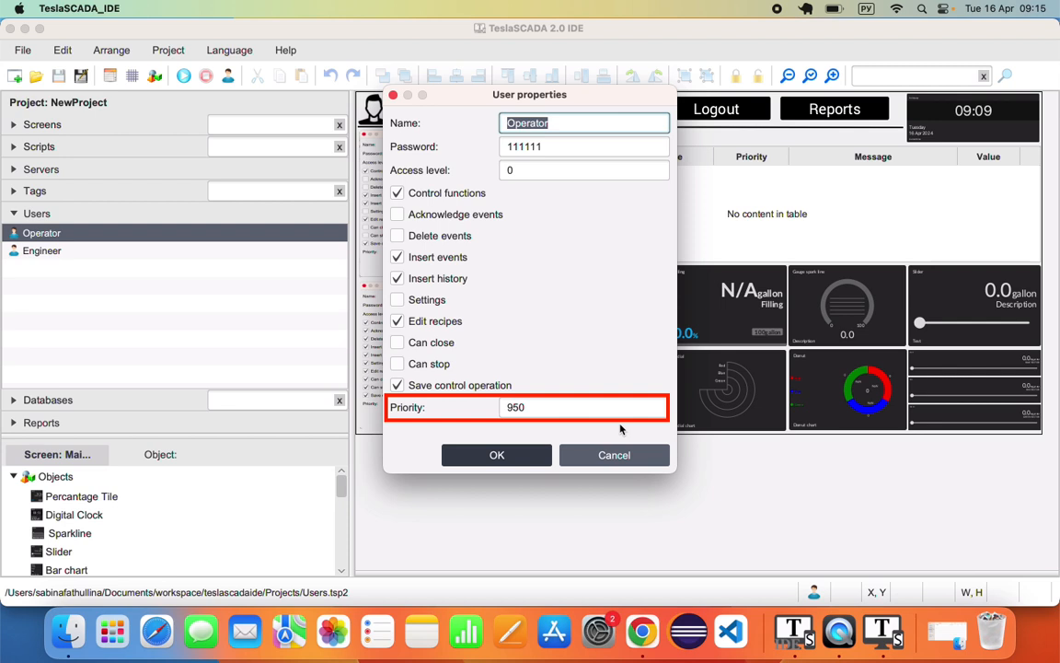
left_click(618, 453)
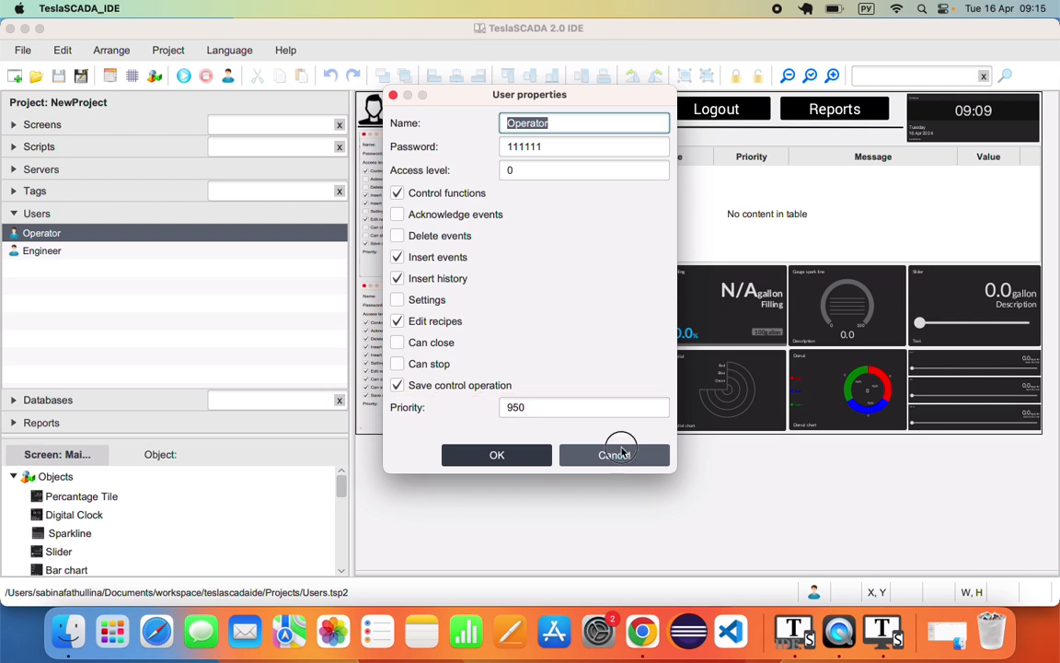
Step: Review the access level and permission options in the Engineer user's properties, leaving them as they are
left_click(90, 252)
right_click(92, 254)
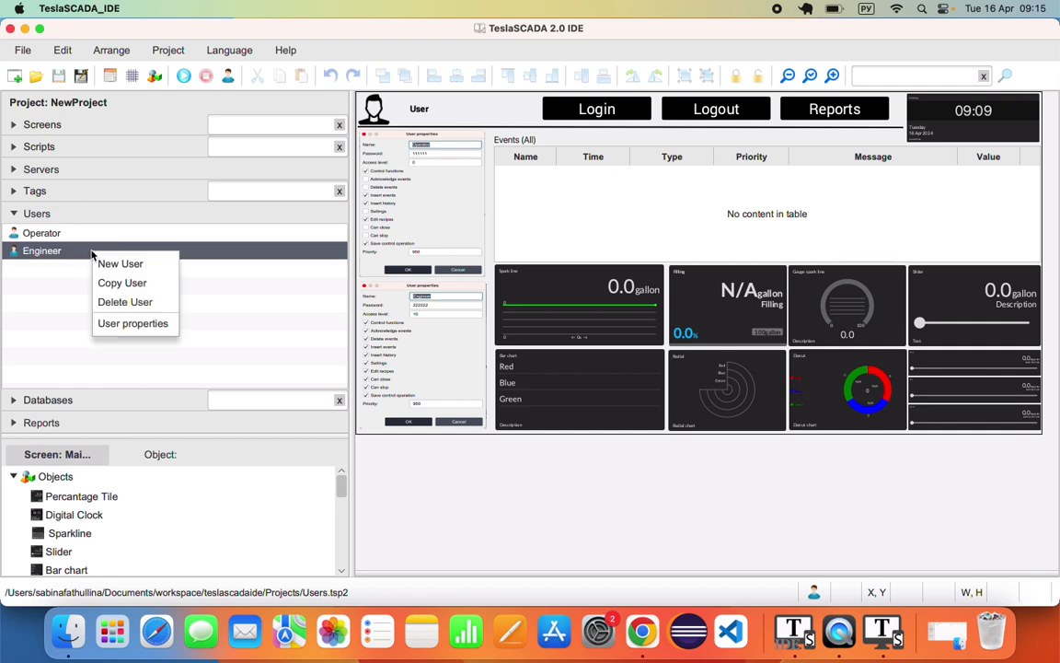
left_click(129, 324)
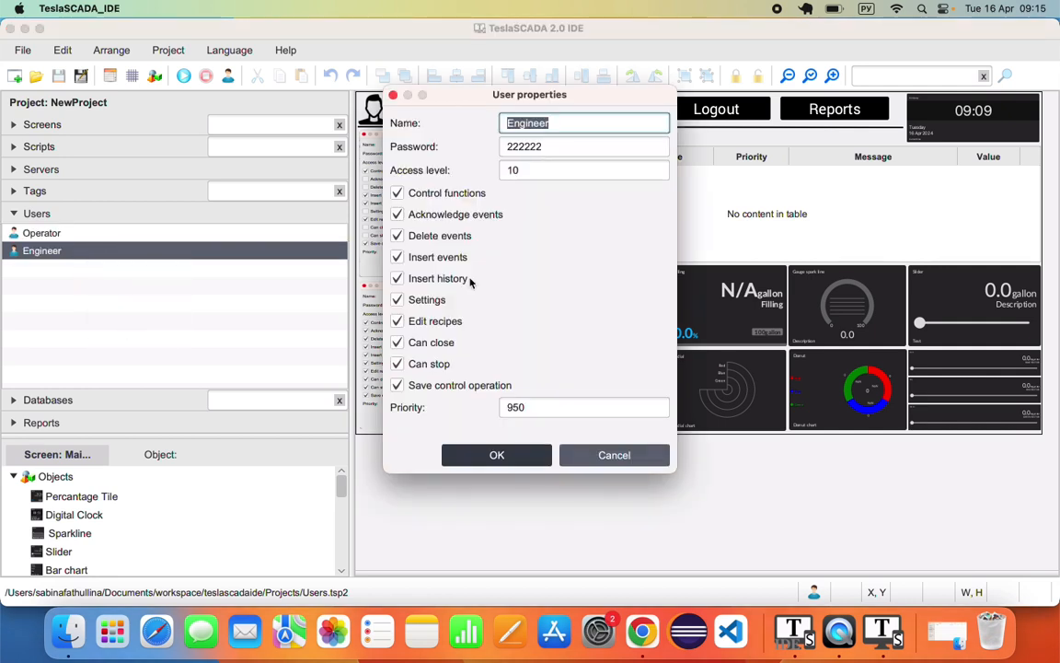
double_click(516, 170)
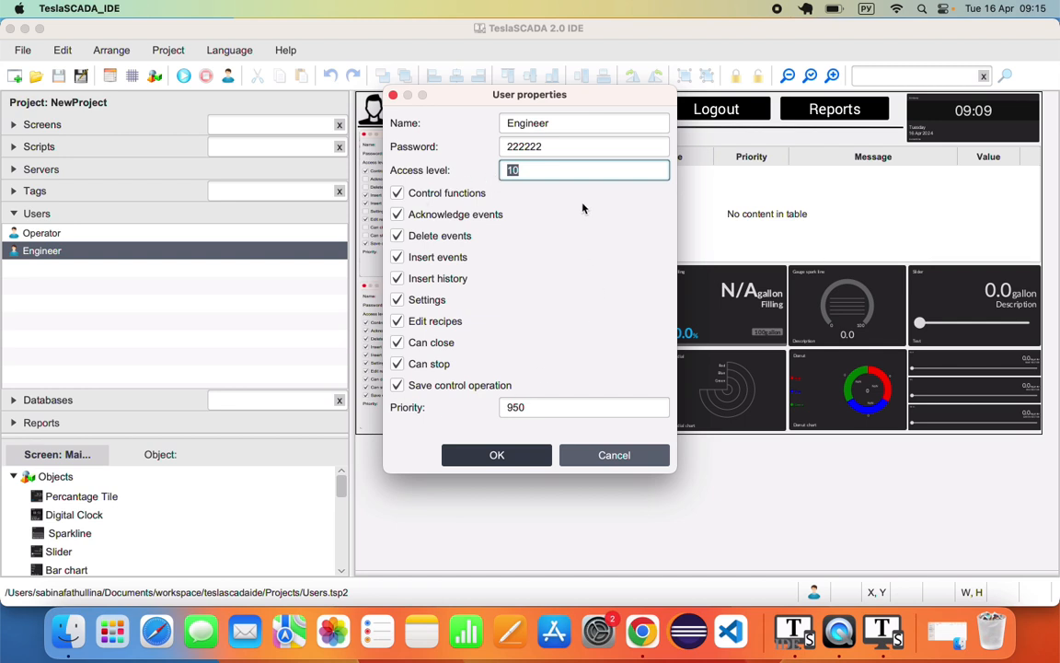
left_click(614, 454)
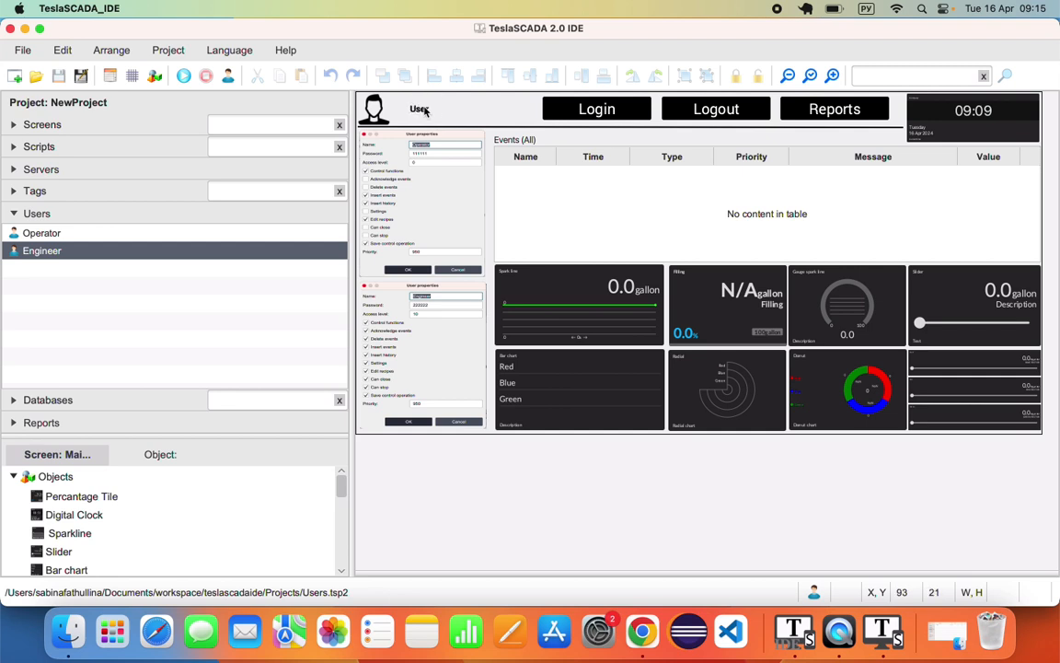
Step: Inspect the User text field's text input binding and locate SystemCurrentUserName among the system tags, leaving the tag selection unchanged
double_click(424, 111)
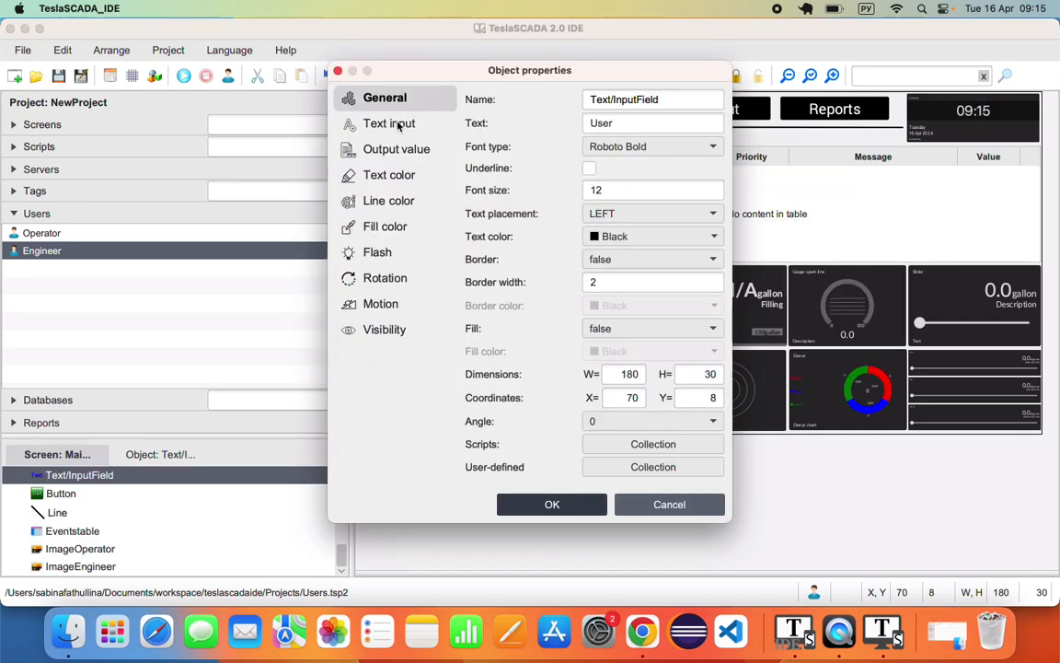
left_click(403, 130)
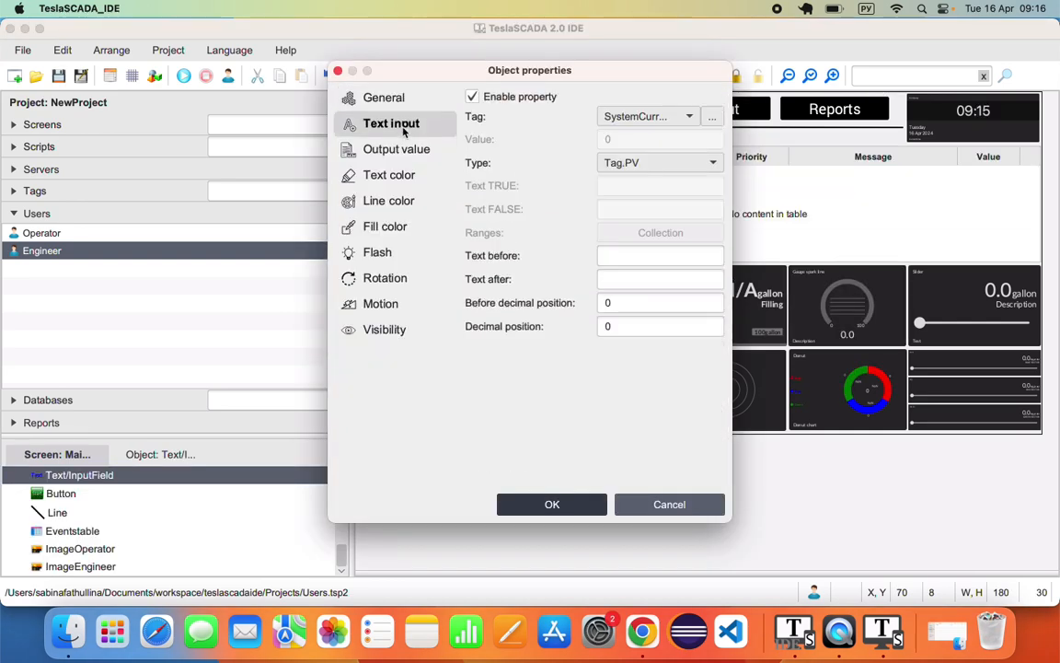
left_click(714, 117)
left_click(435, 139)
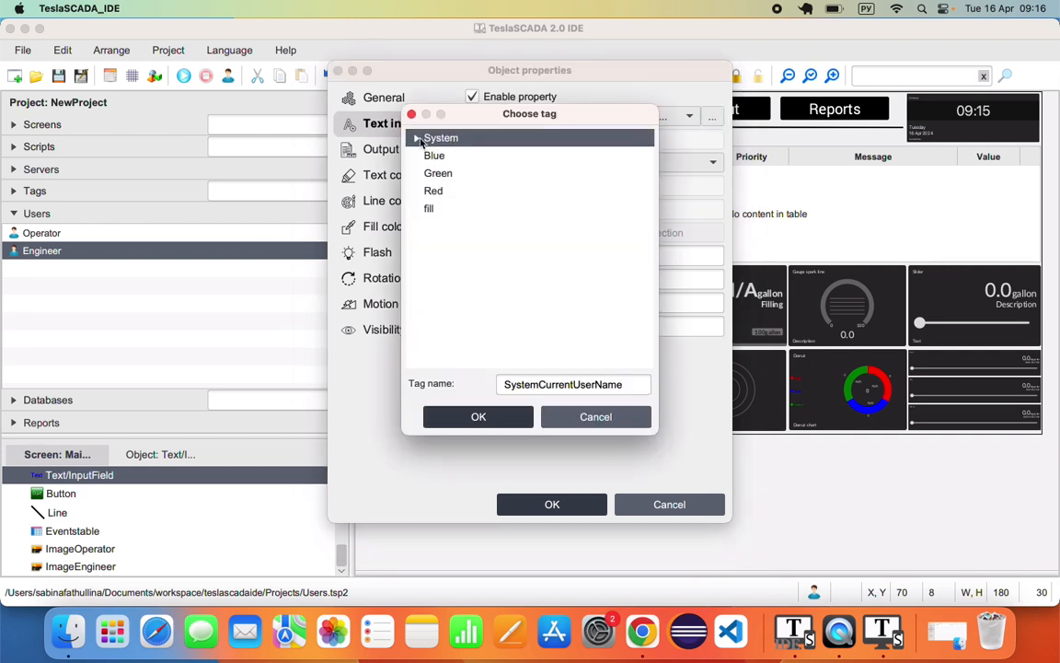
left_click(417, 138)
scroll(465, 317, "down", 3)
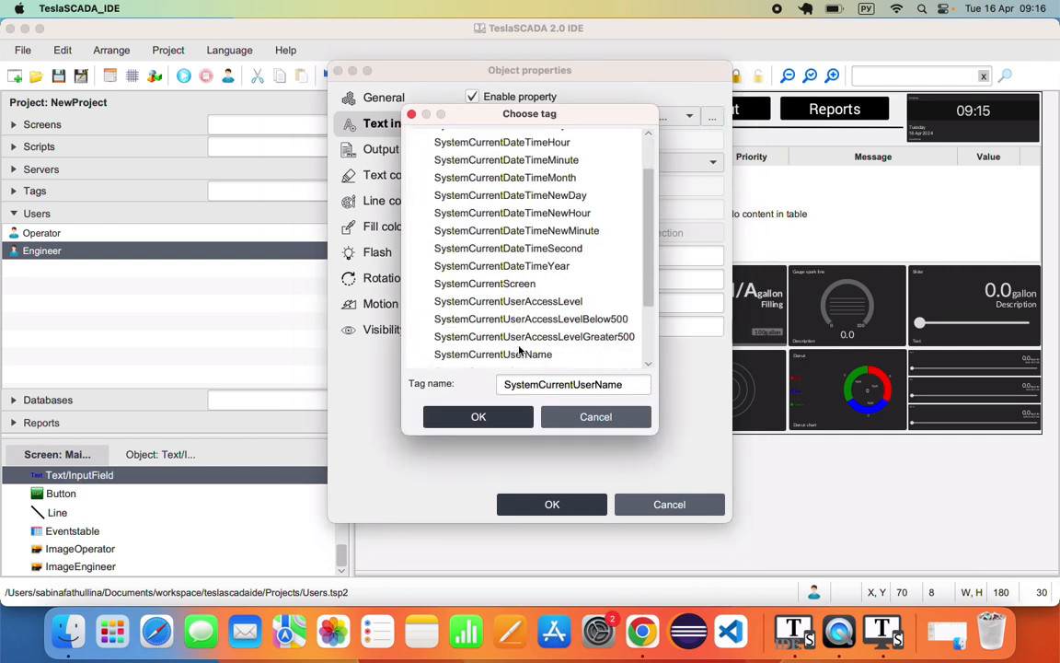
left_click(522, 355)
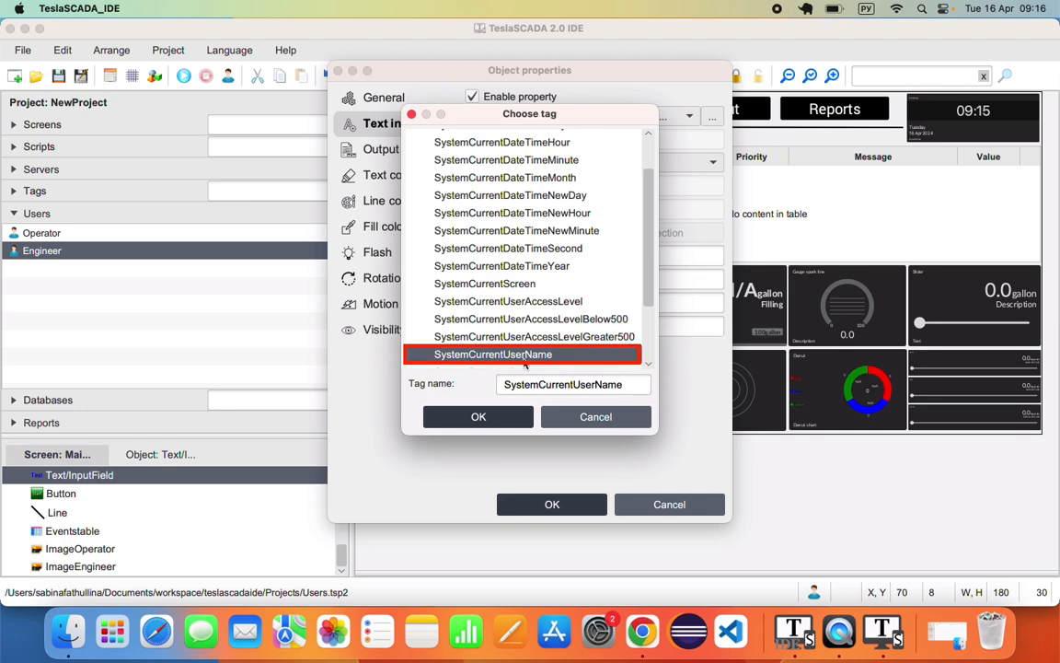
left_click(595, 417)
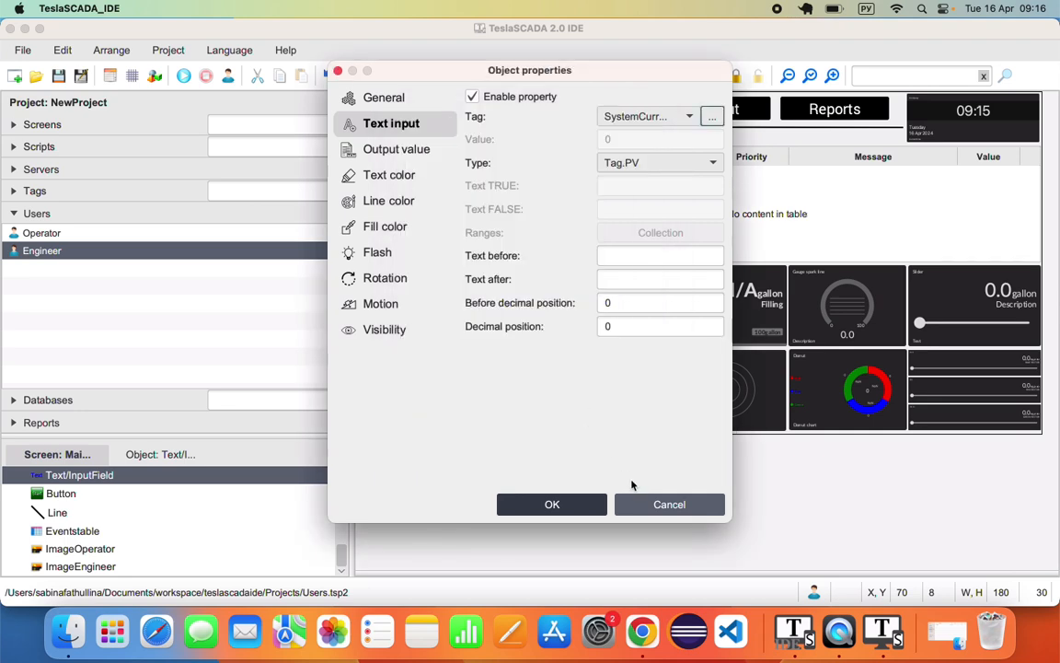
Step: Close the User field's properties unchanged, switch to TeslaSCADA2 Runtime and run the project logged in as Operator with the account password
left_click(660, 506)
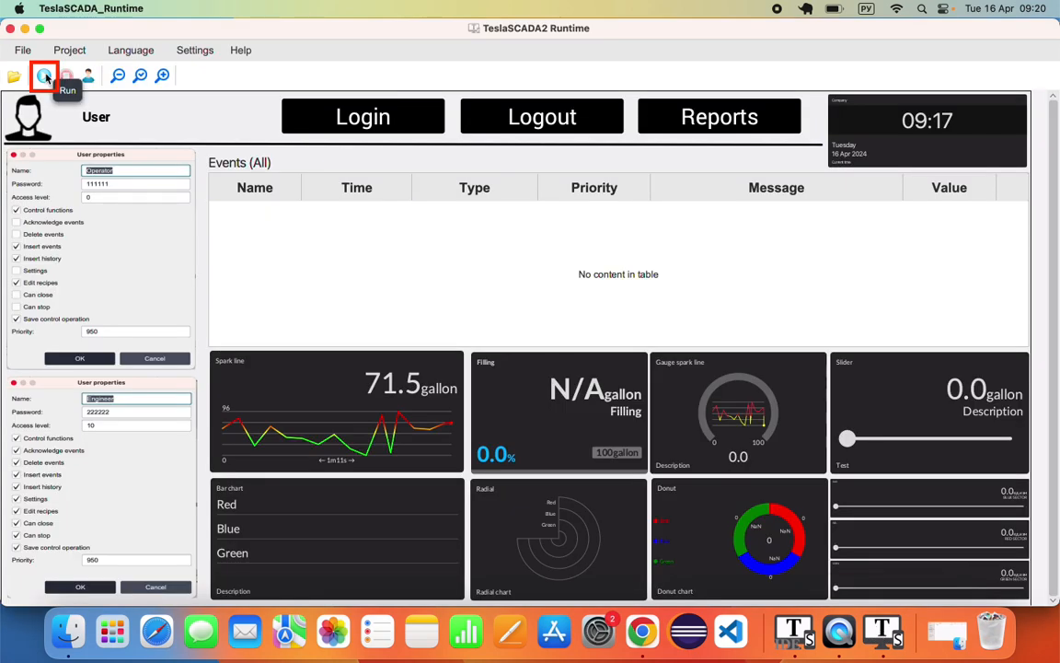
left_click(42, 75)
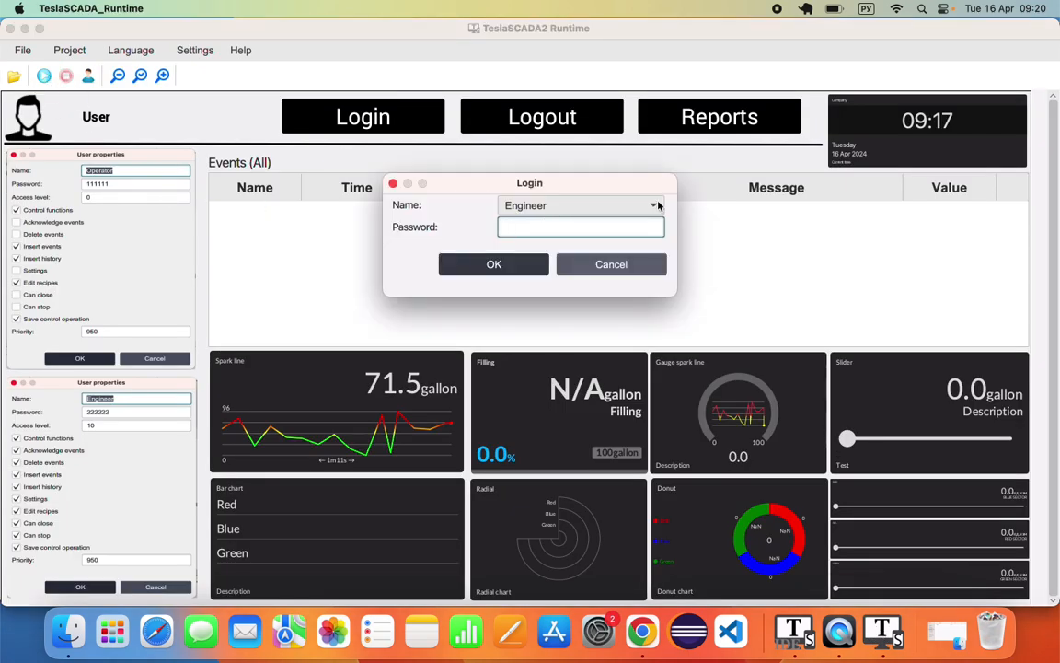
left_click(655, 205)
left_click(545, 224)
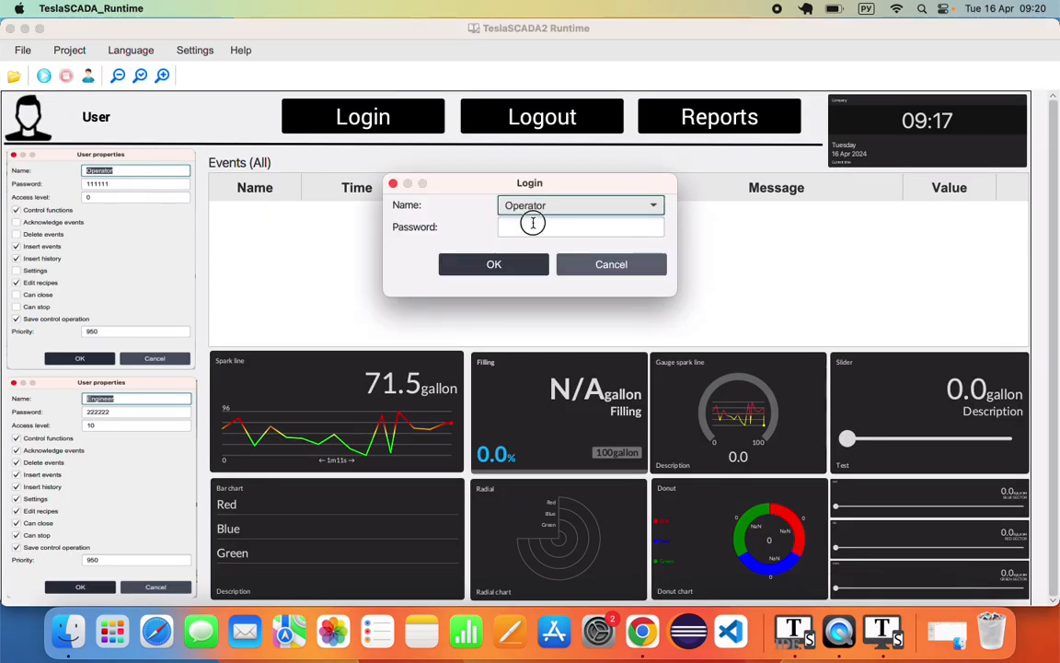
left_click(533, 224)
type("111111")
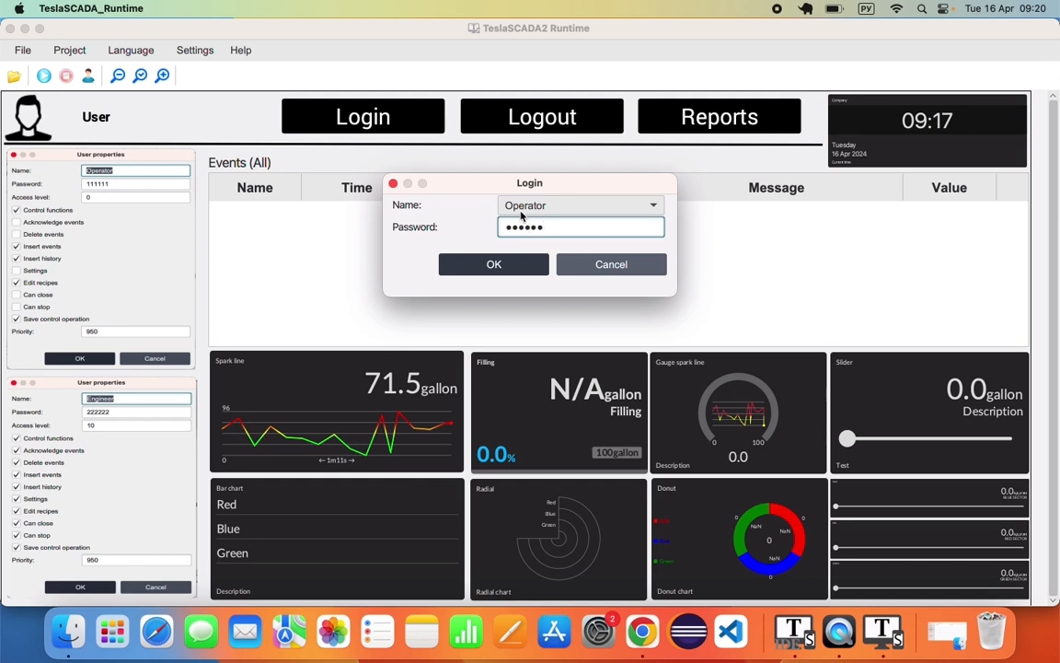
key("Return")
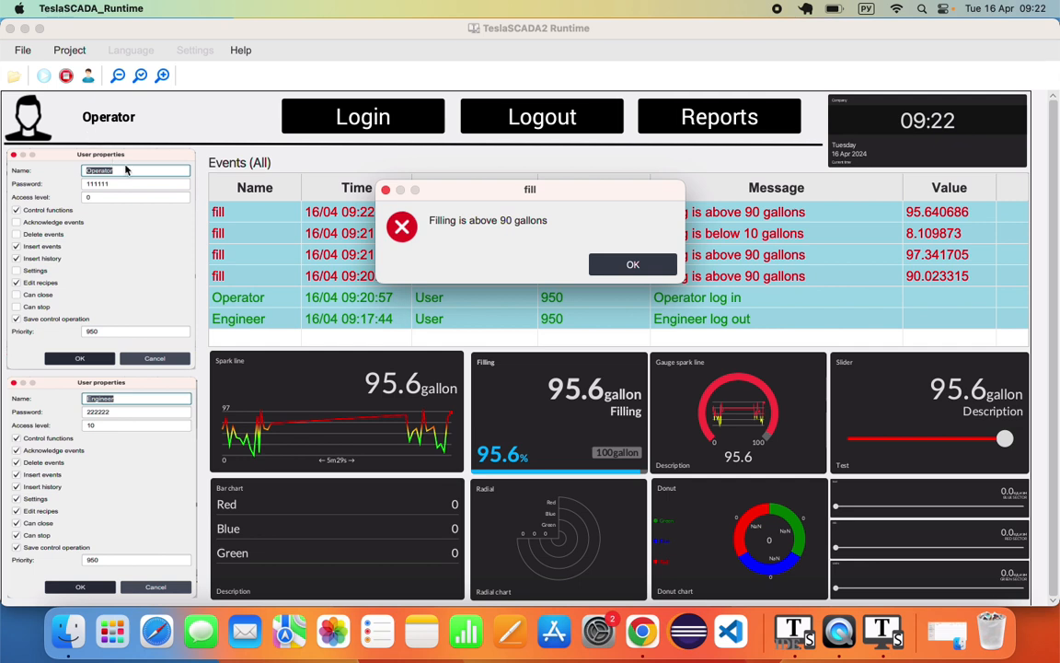
Step: Dismiss the fill alarm and try to open the Reports screen as Operator
left_click(615, 271)
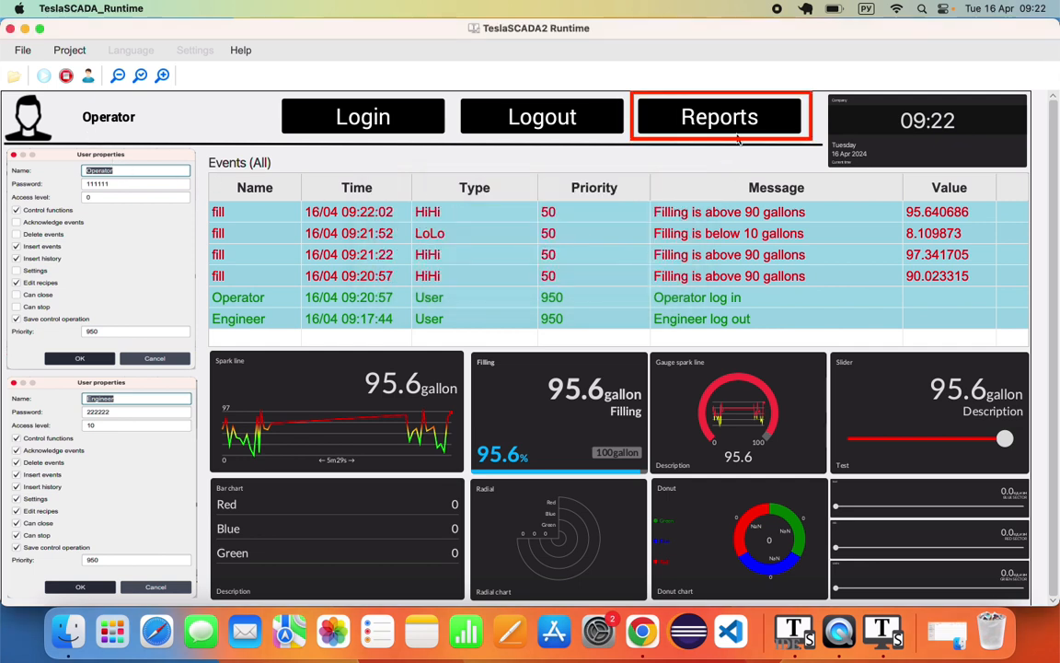
left_click(731, 117)
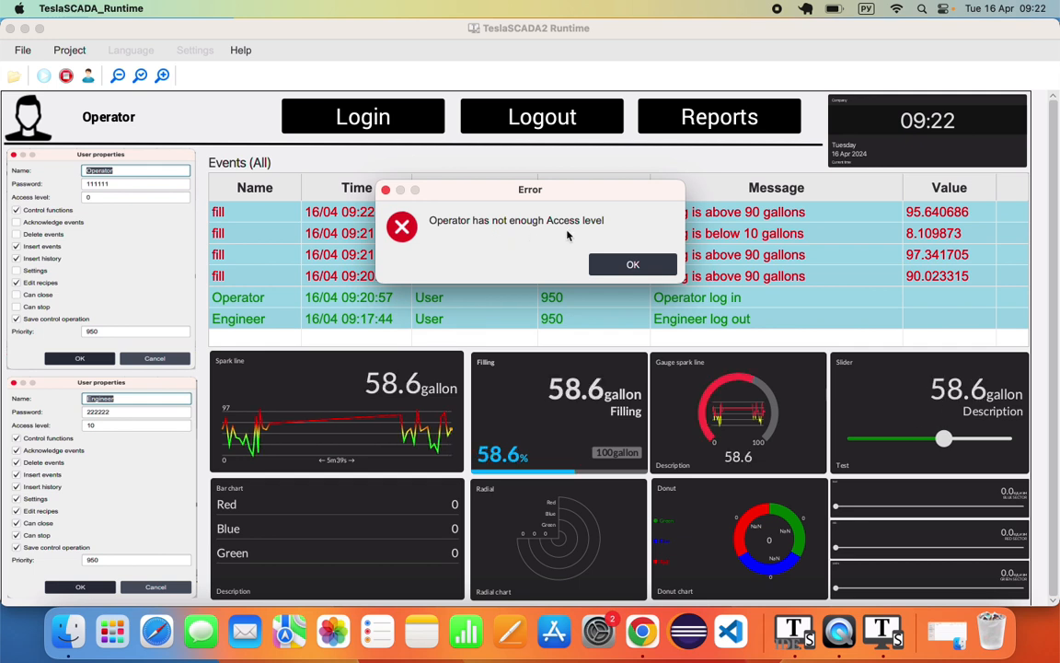
left_click(635, 265)
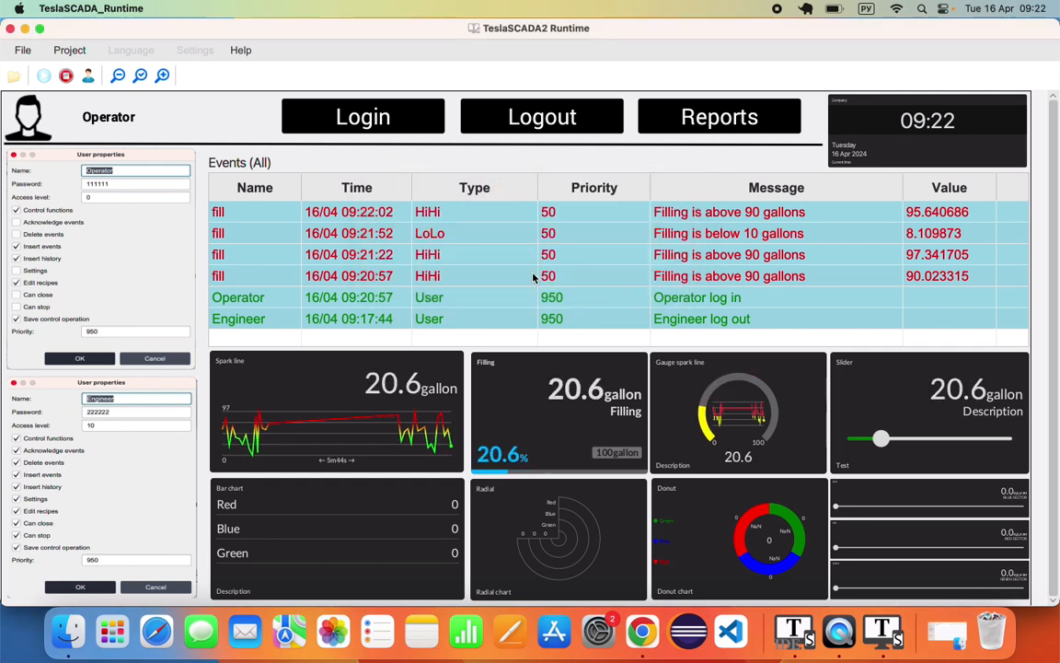
Step: Try to change the large gallon slider's value as Operator, dismissing any fill alarm
left_click_drag(882, 439, 1006, 439)
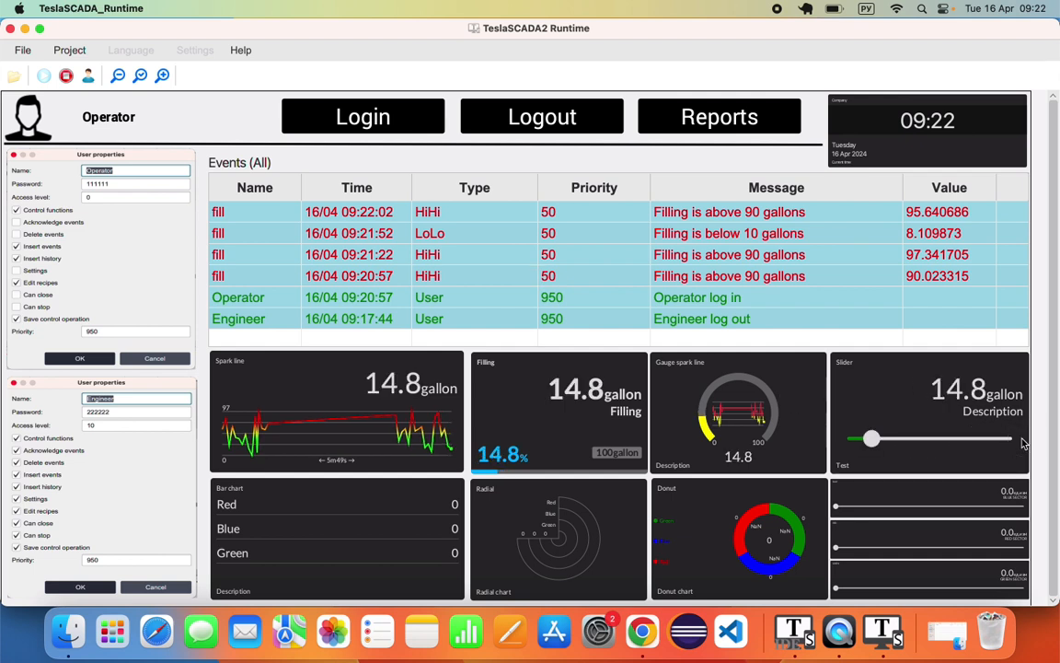
left_click_drag(871, 439, 909, 440)
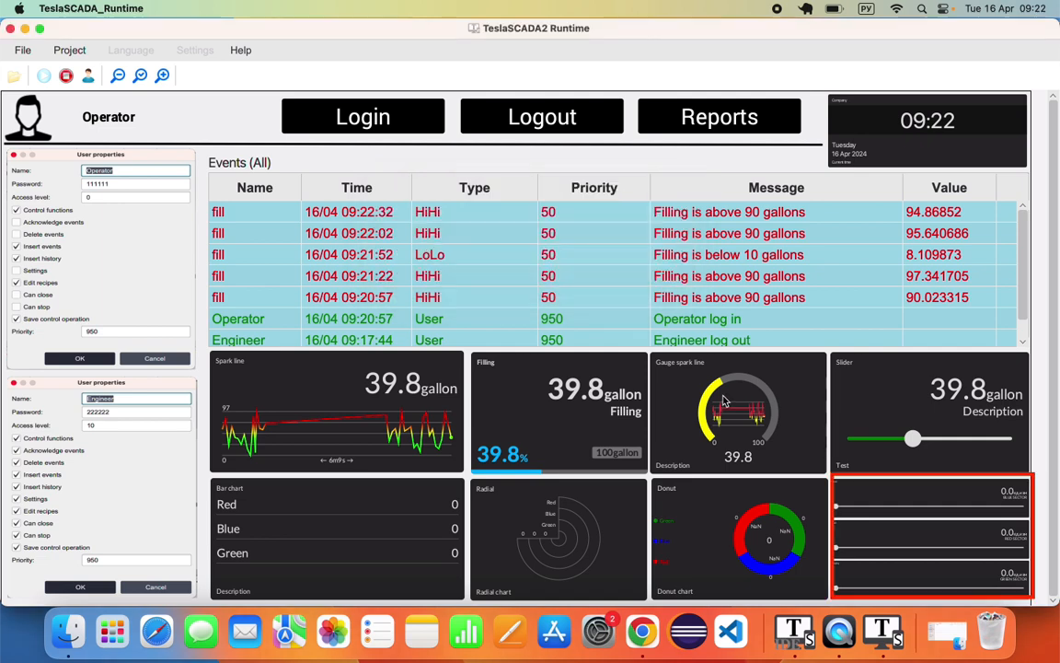
left_click(630, 264)
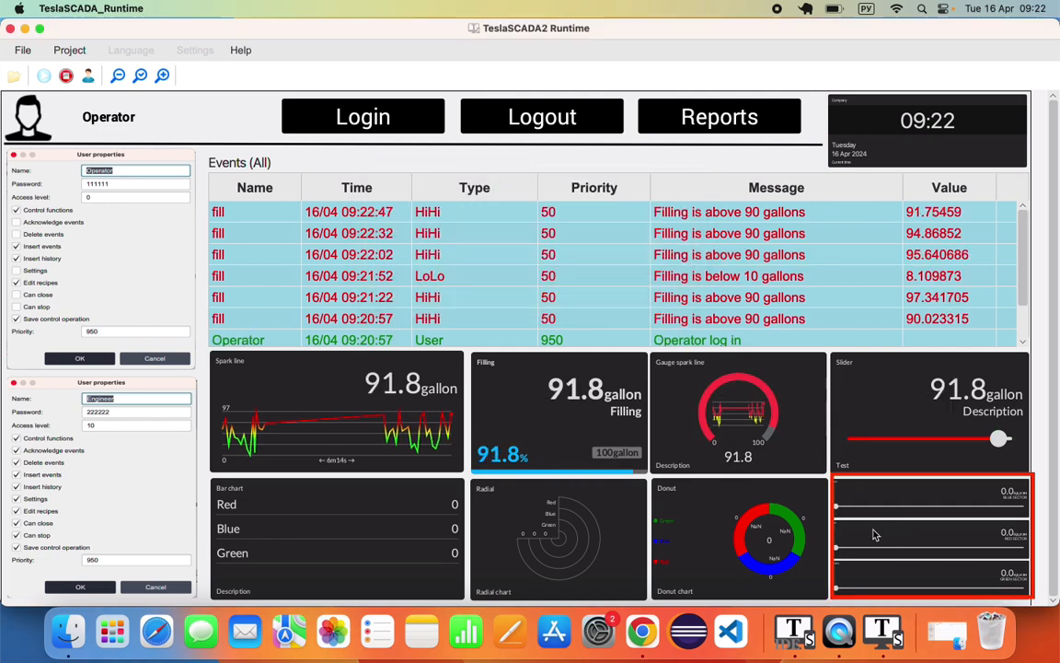
Step: Set the Blue sector slider to about 76.6, the Red to about 39.4 and the Green to about 64.1
left_click(842, 509)
left_click_drag(842, 508, 980, 506)
left_click_drag(837, 548, 910, 549)
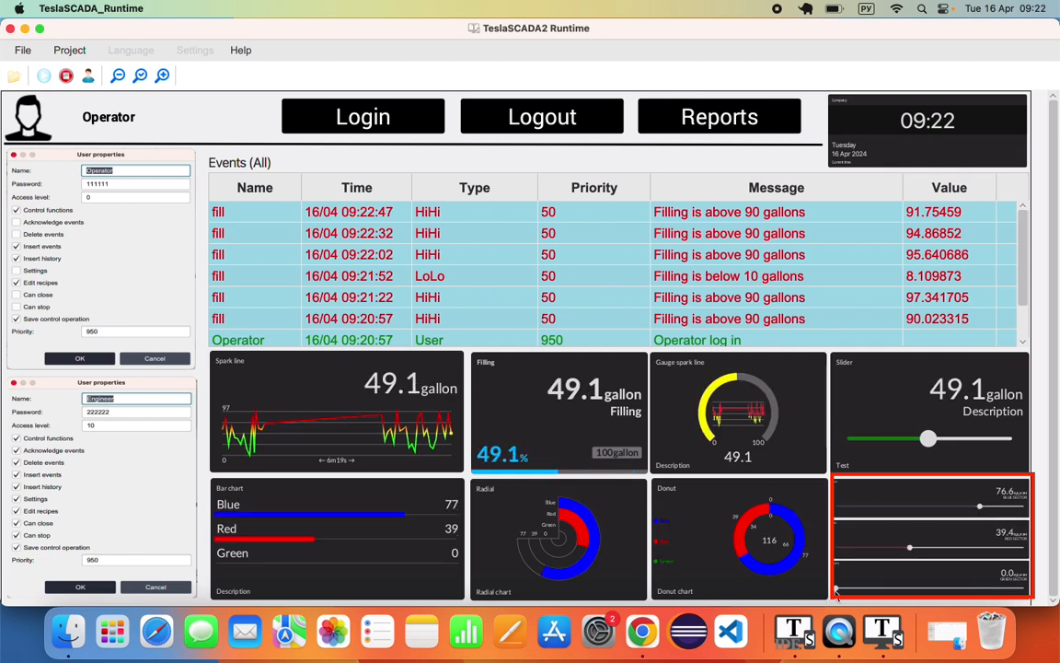
left_click_drag(837, 588, 958, 593)
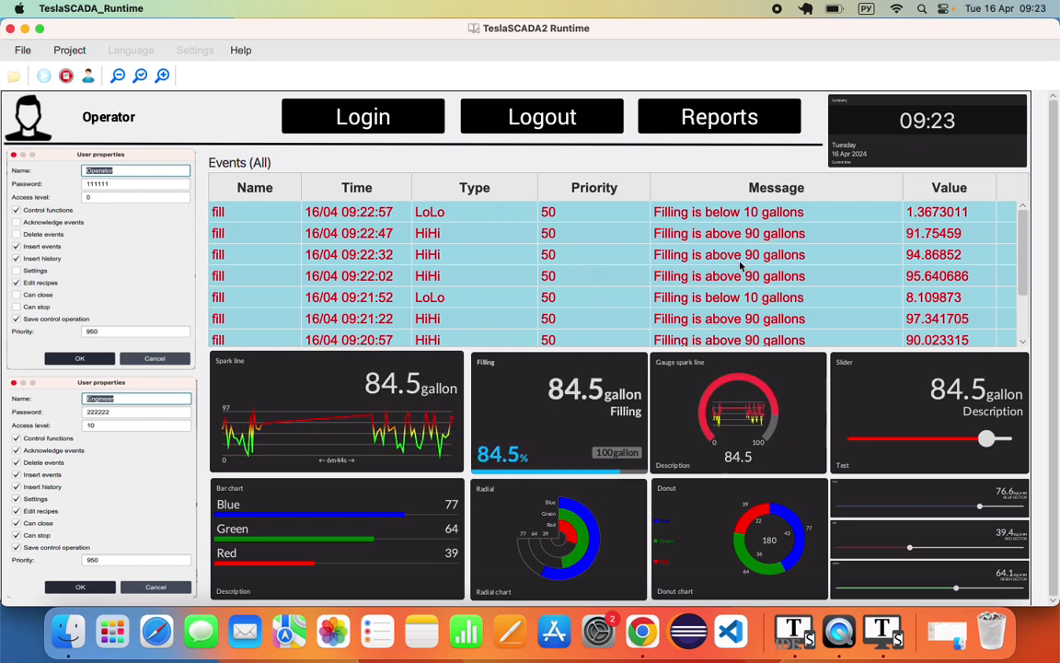
Step: View the message of the newest fill event in the events table and close it
right_click(608, 215)
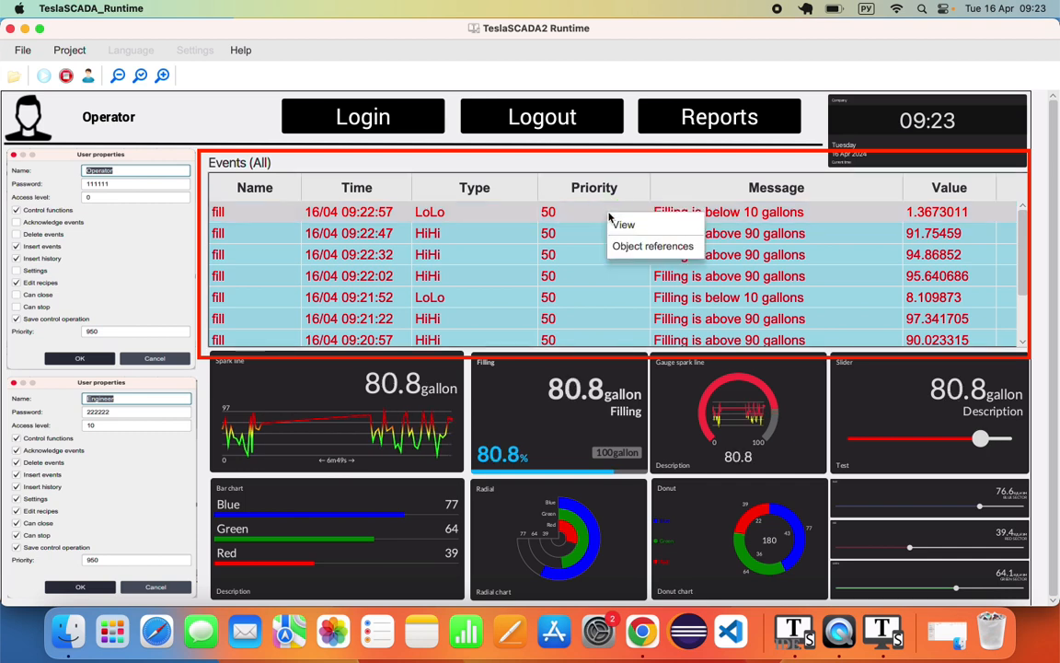
left_click(624, 227)
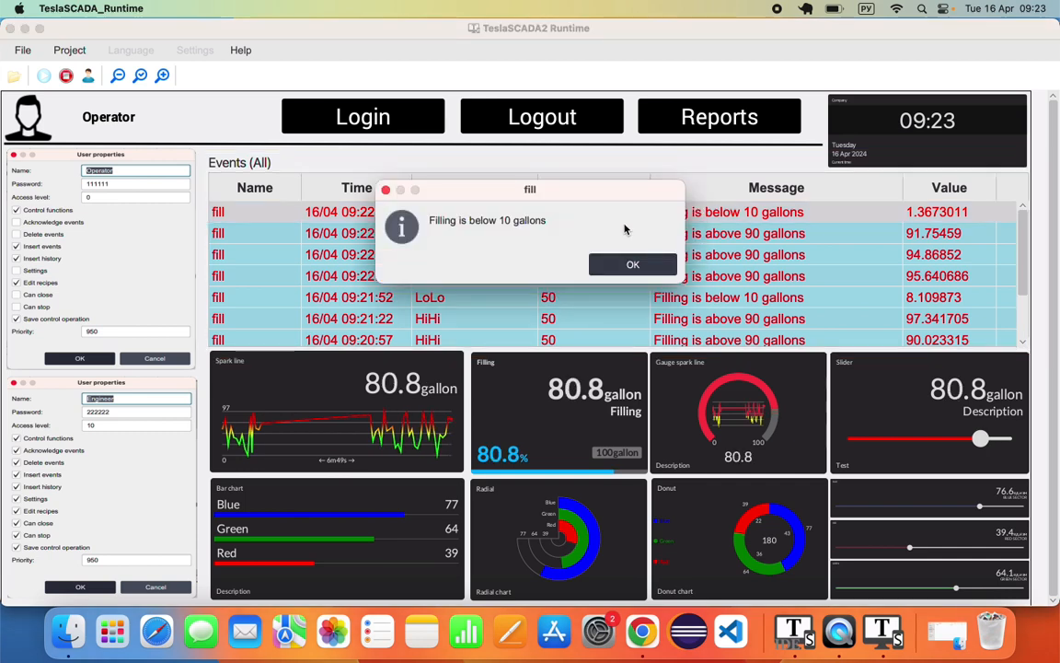
left_click(638, 264)
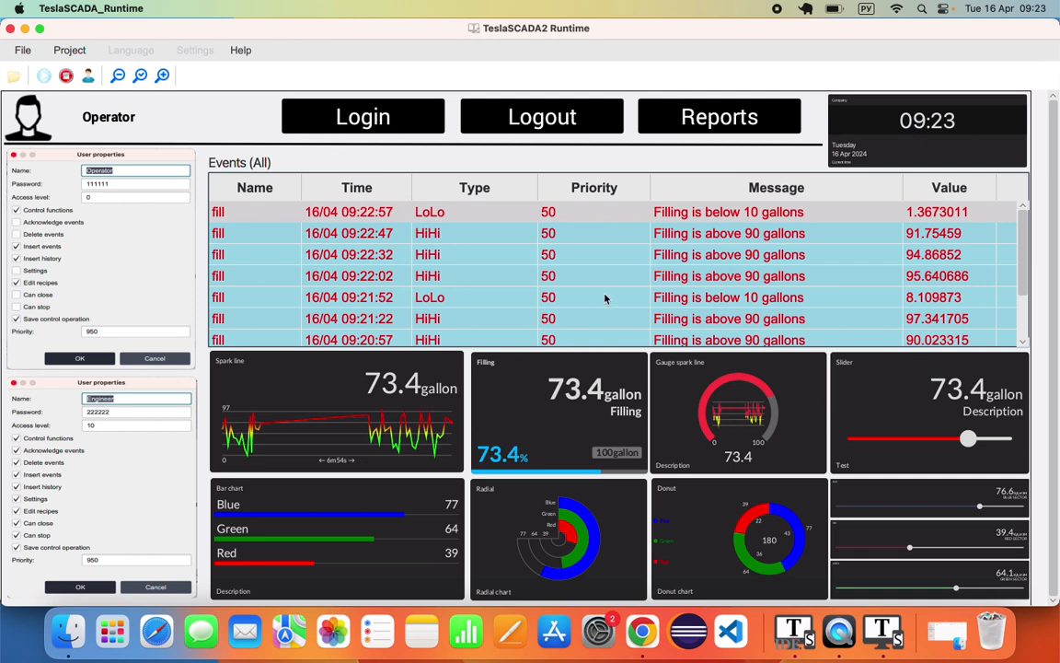
Step: Try to stop the running project as Operator, entering the account password and dismissing the fill alarm
left_click(71, 80)
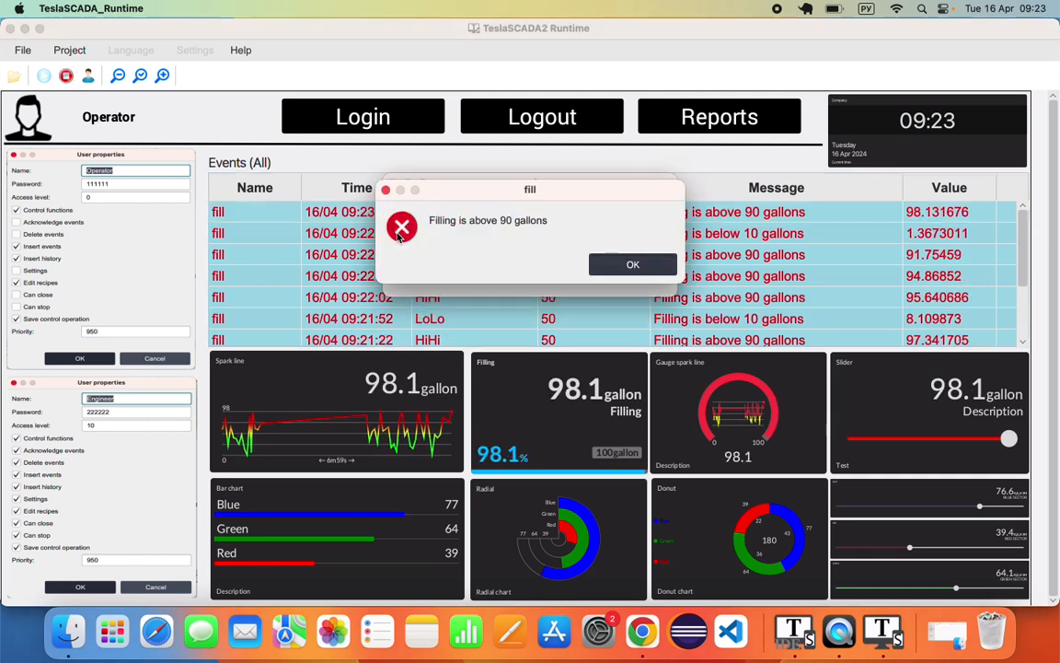
key("Return")
type("111")
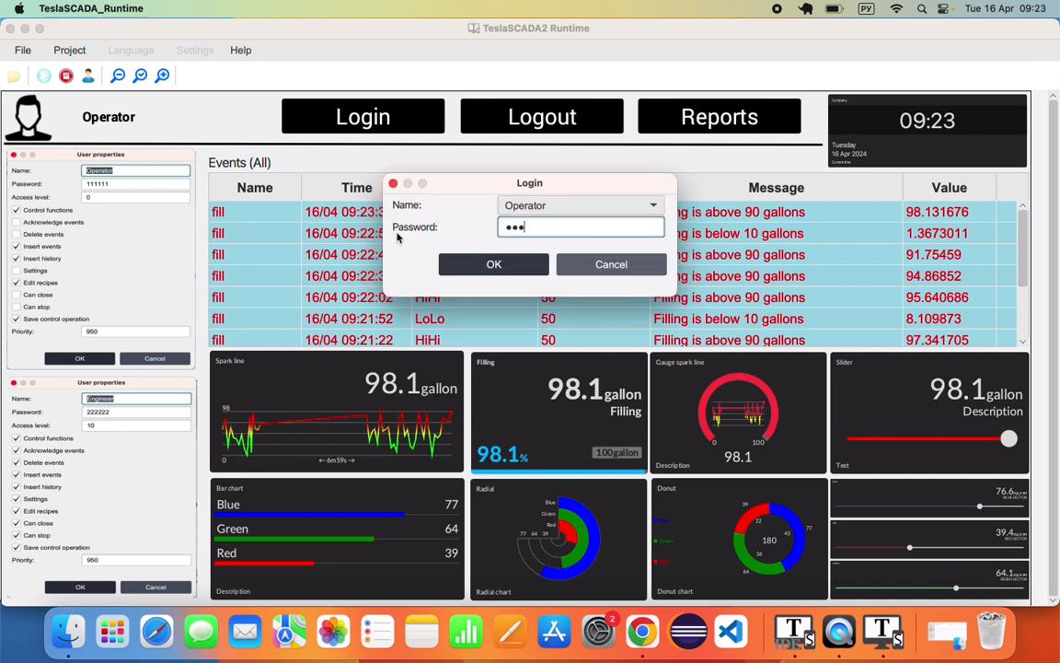
type("111")
key("Return")
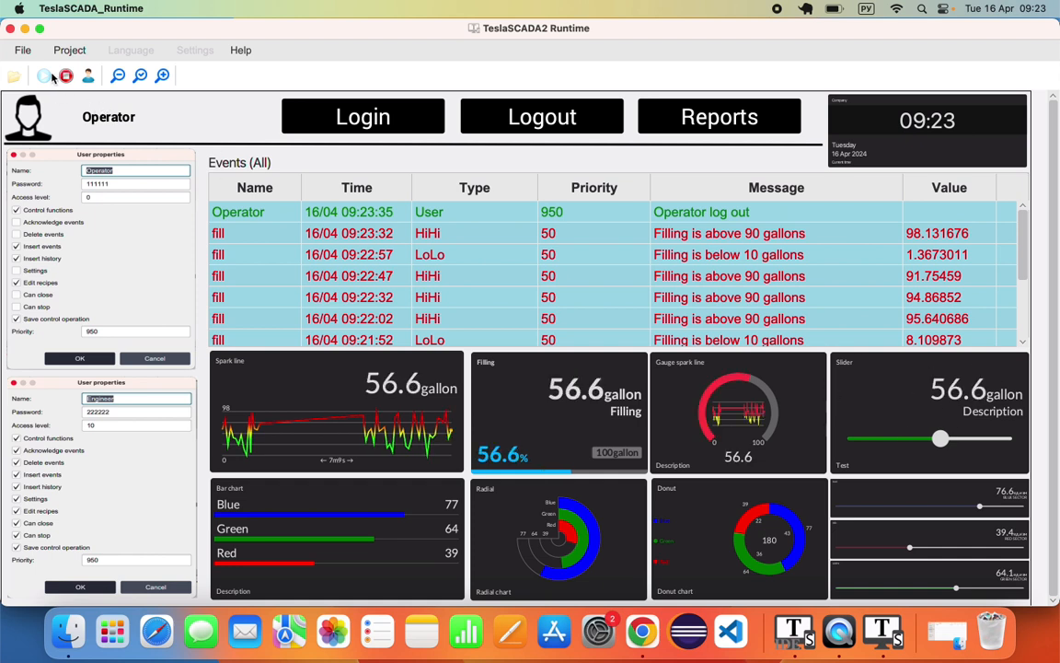
Step: Try to close the Runtime application as Operator by entering the account password
left_click(25, 51)
left_click(30, 86)
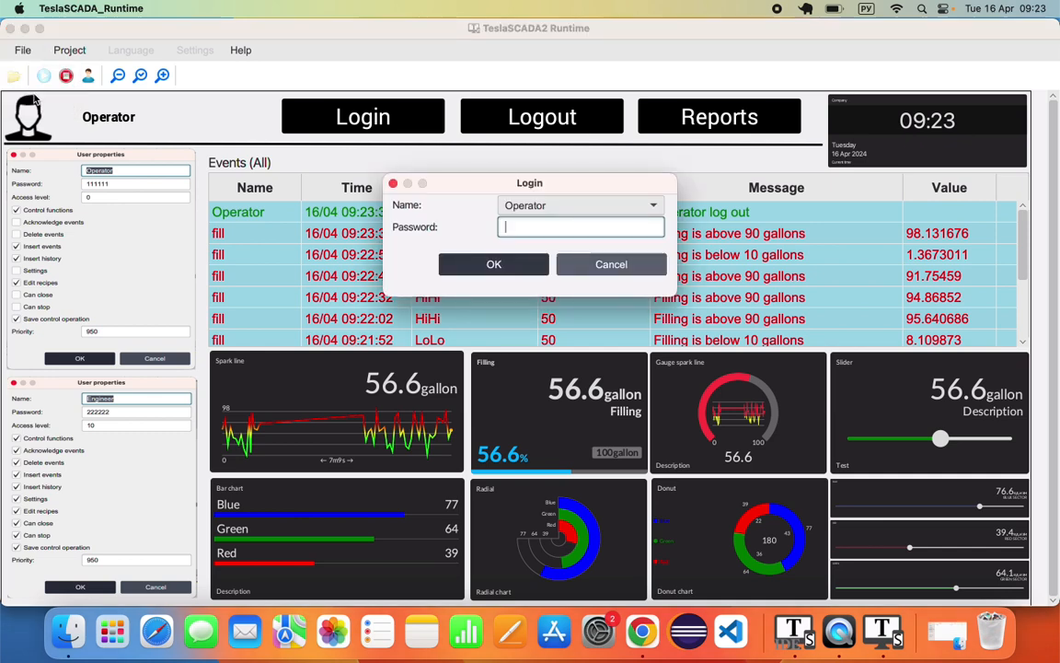
type("111111")
key("Return")
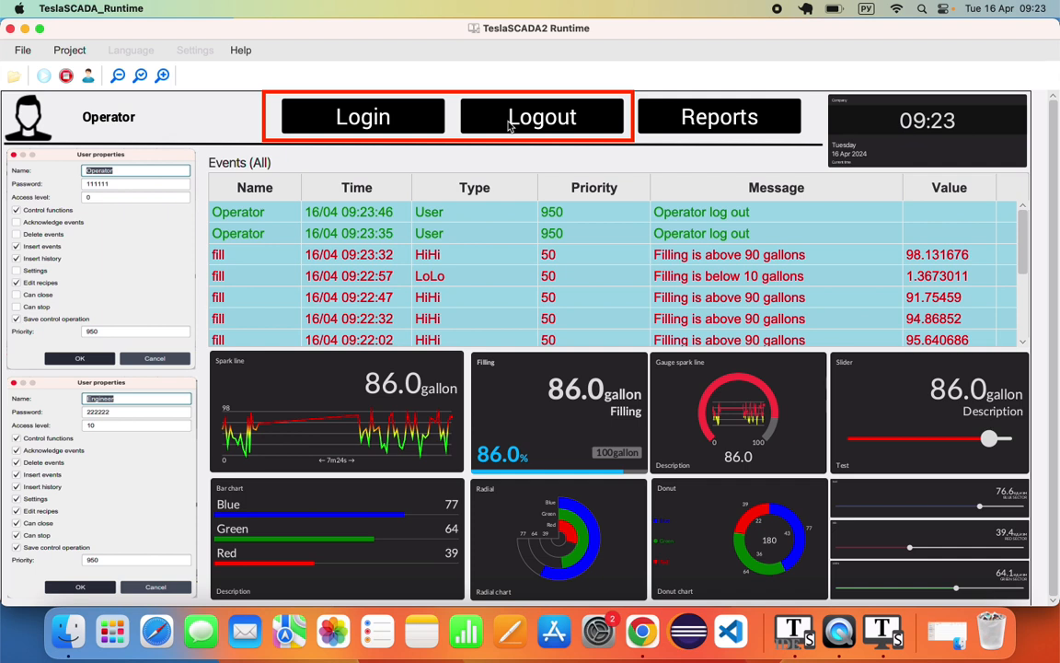
Step: Switch the logged-in user to Engineer, entering that account's password
left_click(417, 118)
left_click(639, 206)
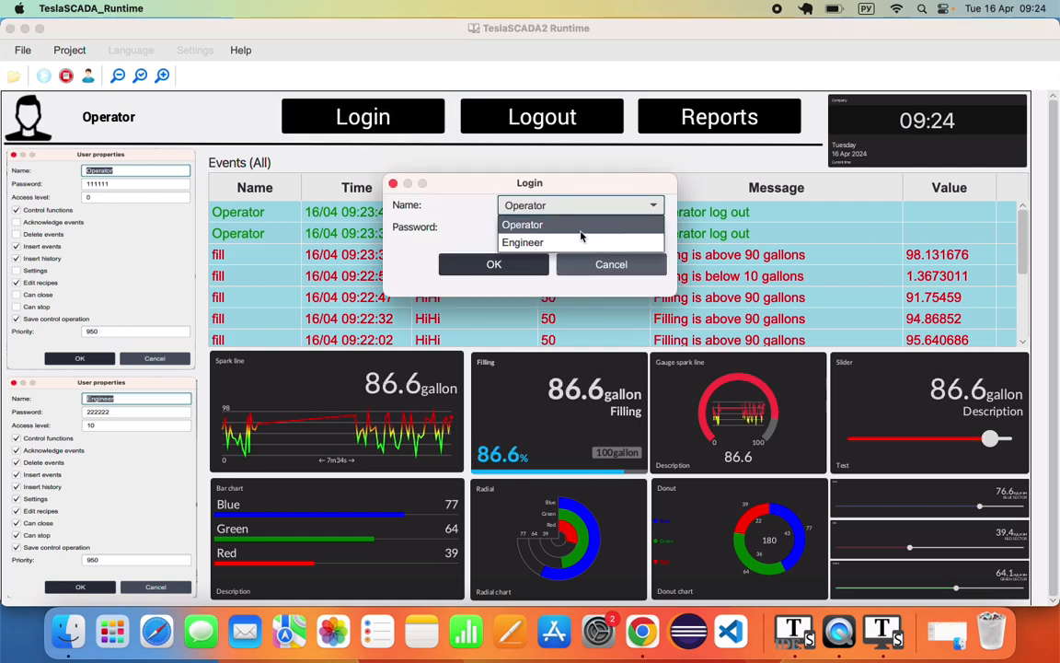
left_click(550, 242)
left_click(551, 228)
type("222222")
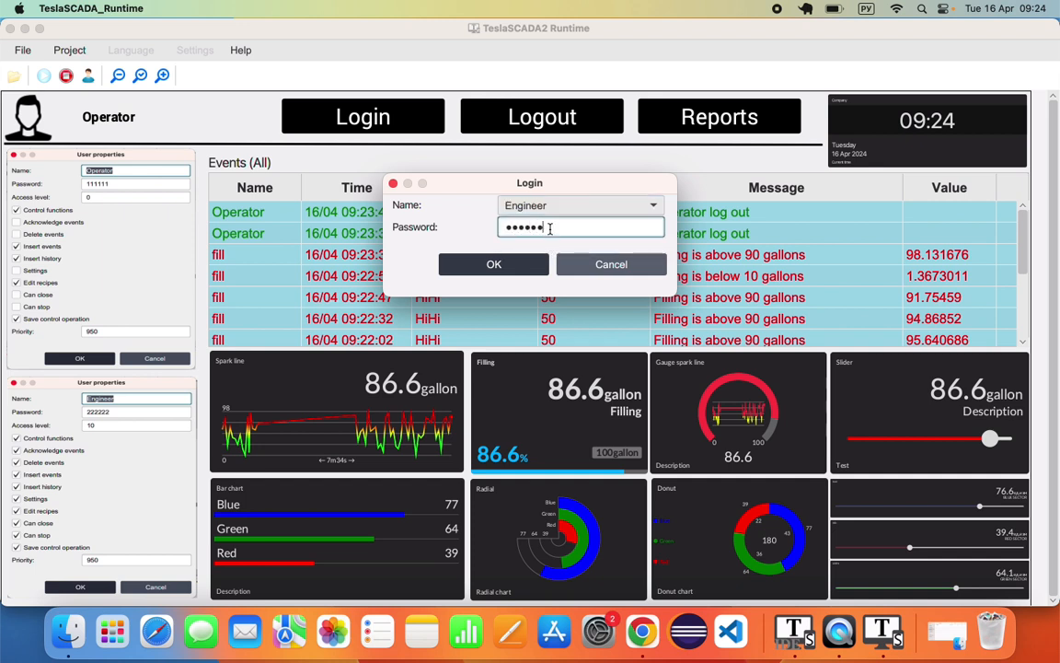
left_click(538, 266)
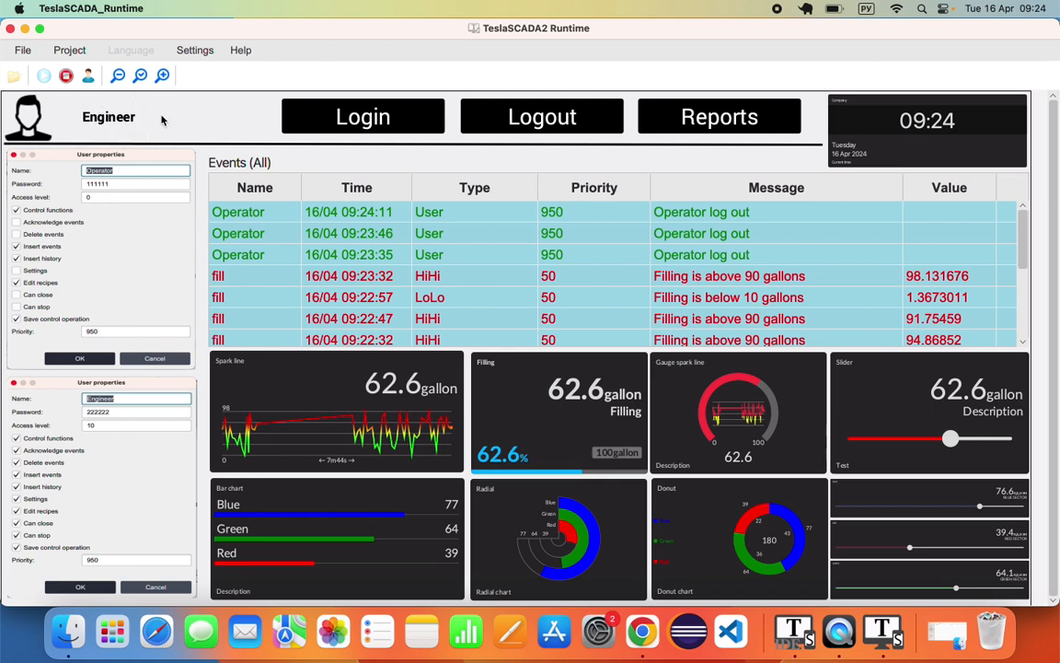
Step: Open the Reports screen and acknowledge the LoLo fill event of 09:24:22 and the HiHi fill event of 09:23:32
left_click(704, 124)
left_click(623, 261)
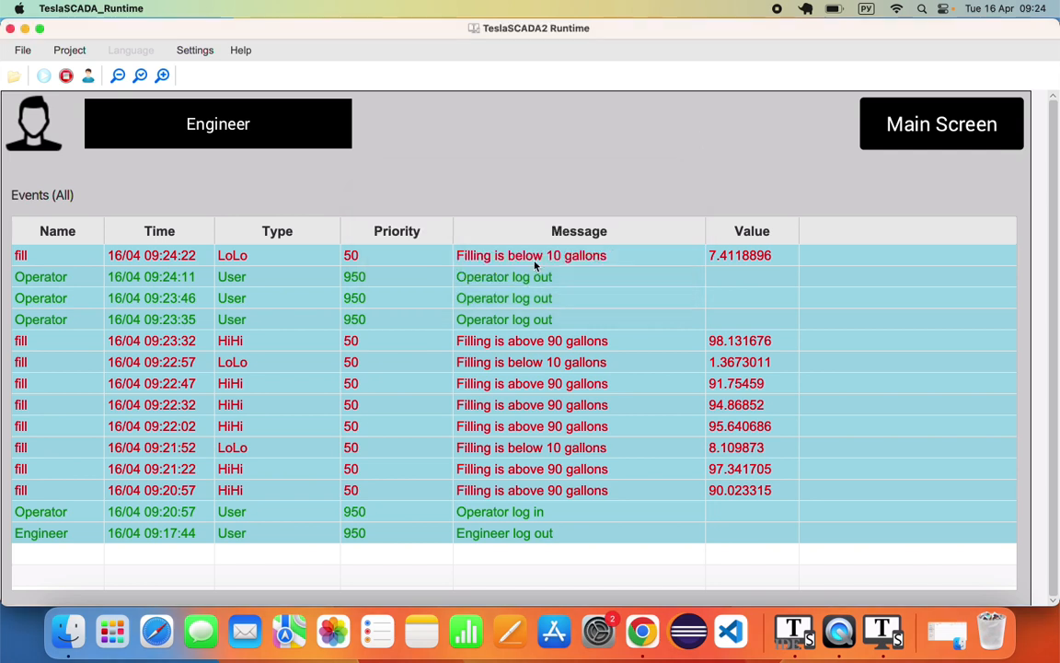
right_click(535, 265)
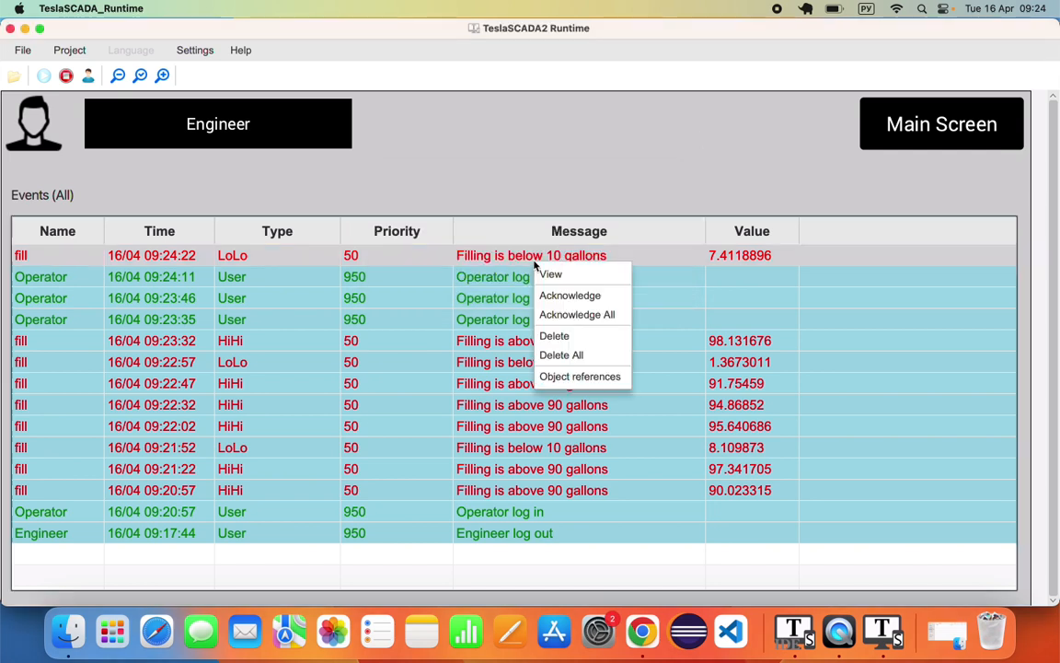
left_click(579, 295)
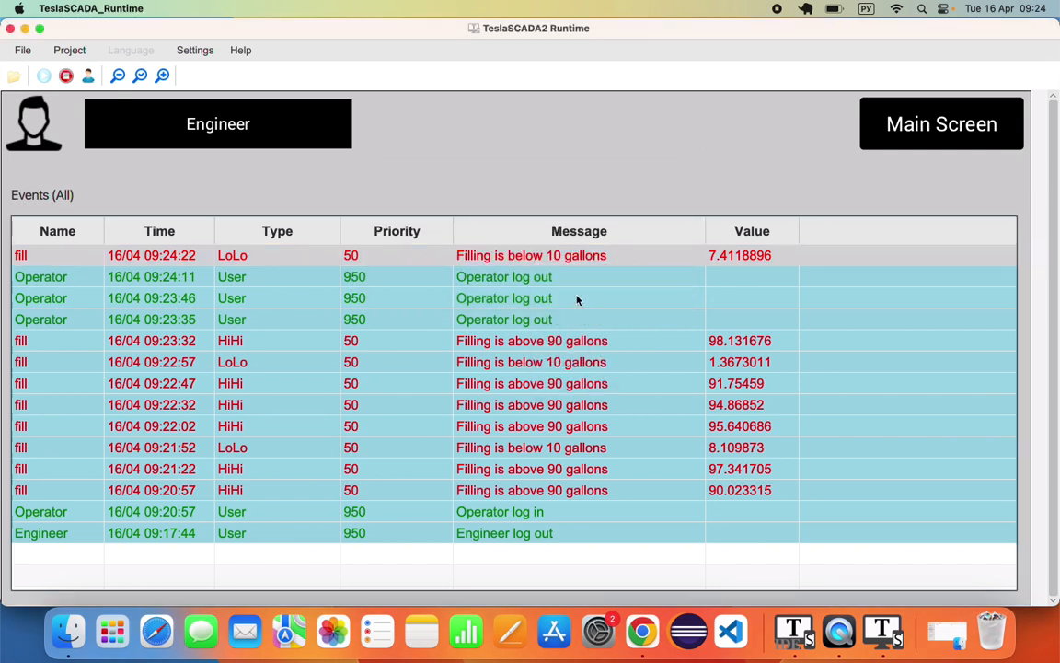
left_click(542, 345)
right_click(542, 346)
left_click(574, 379)
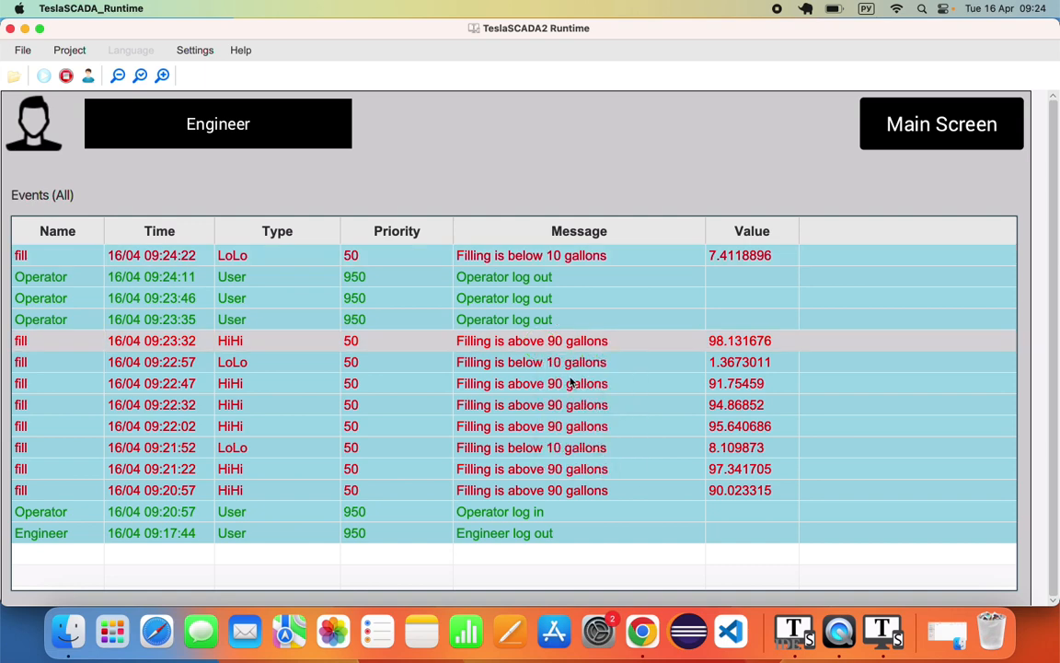
Step: Return to the Main Screen and lower the large gallon slider to about 6.2, dismissing the fill alarms
left_click(913, 134)
left_click(642, 264)
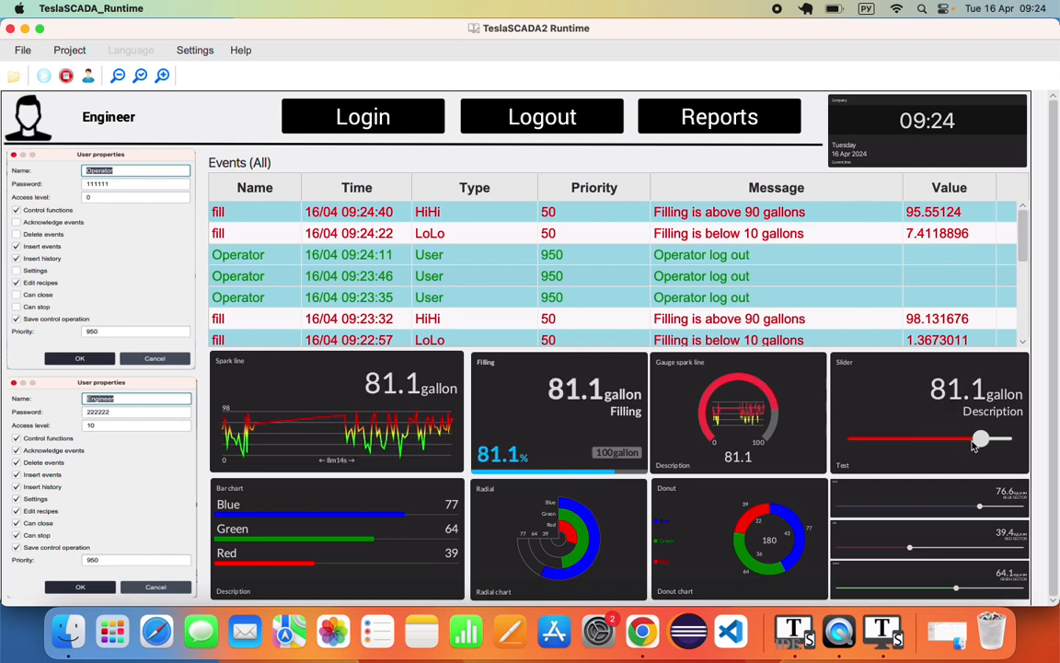
left_click_drag(918, 438, 857, 439)
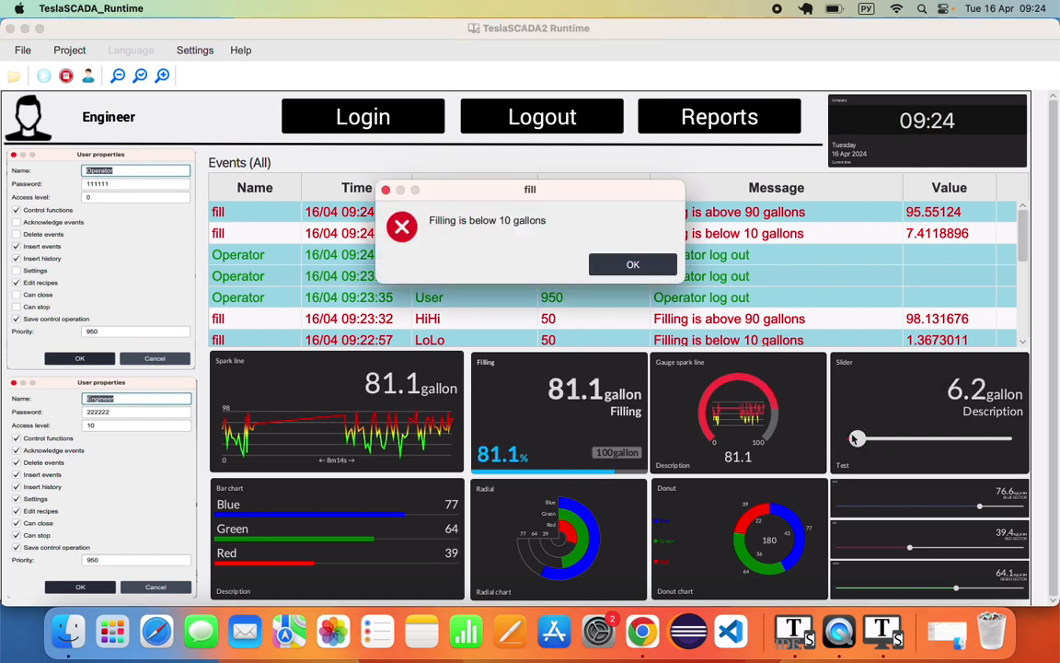
left_click(641, 265)
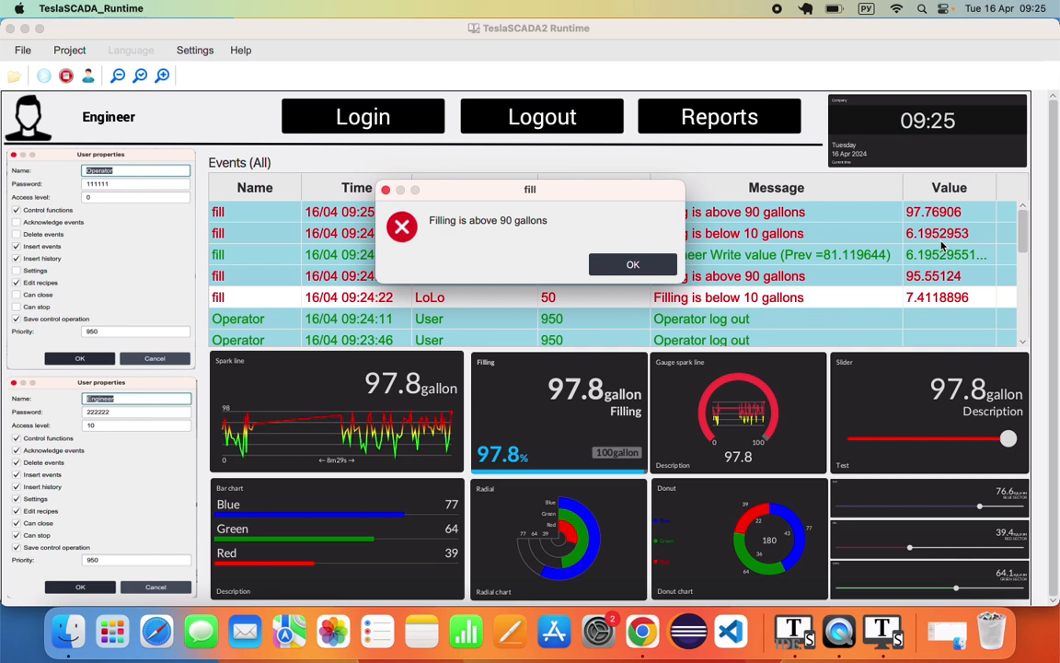
key("Return")
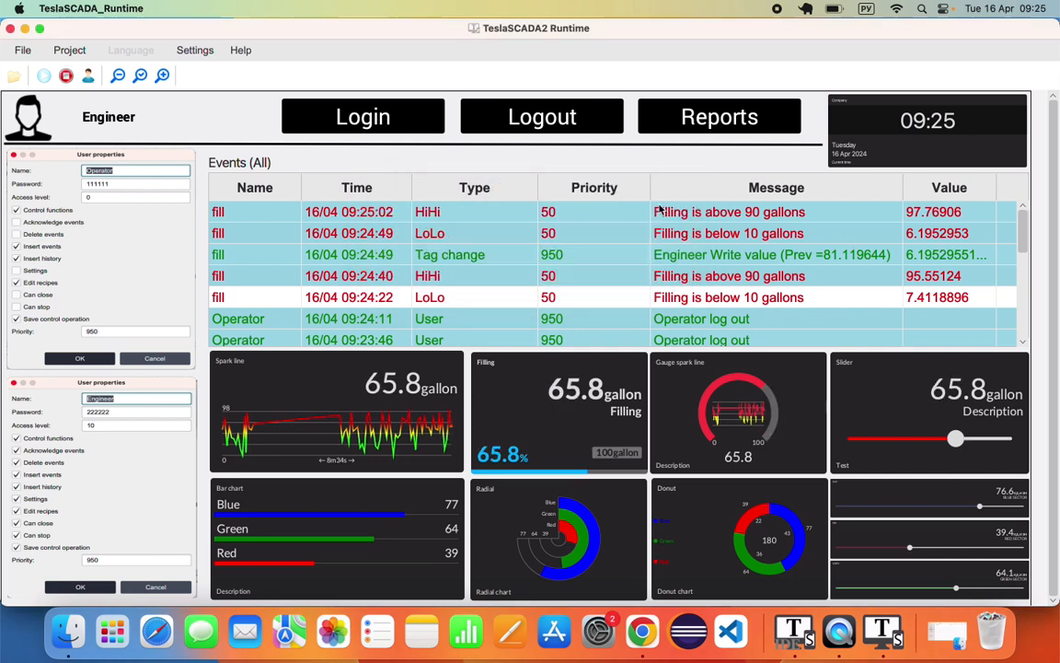
Step: Log the Engineer out and log in again as Engineer with the account password
left_click(606, 129)
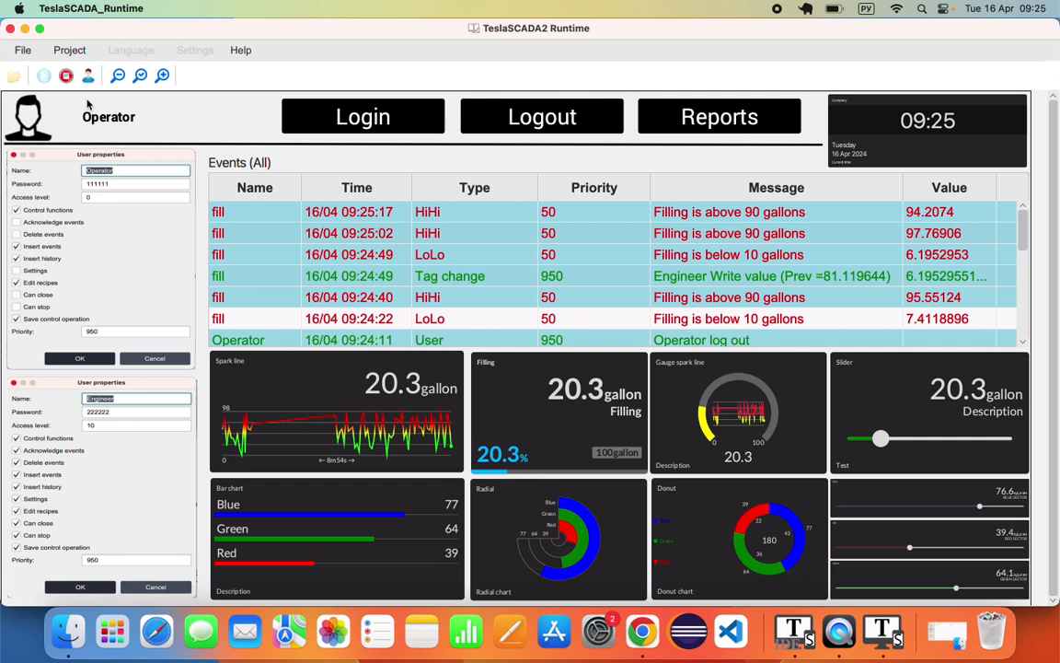
left_click(306, 123)
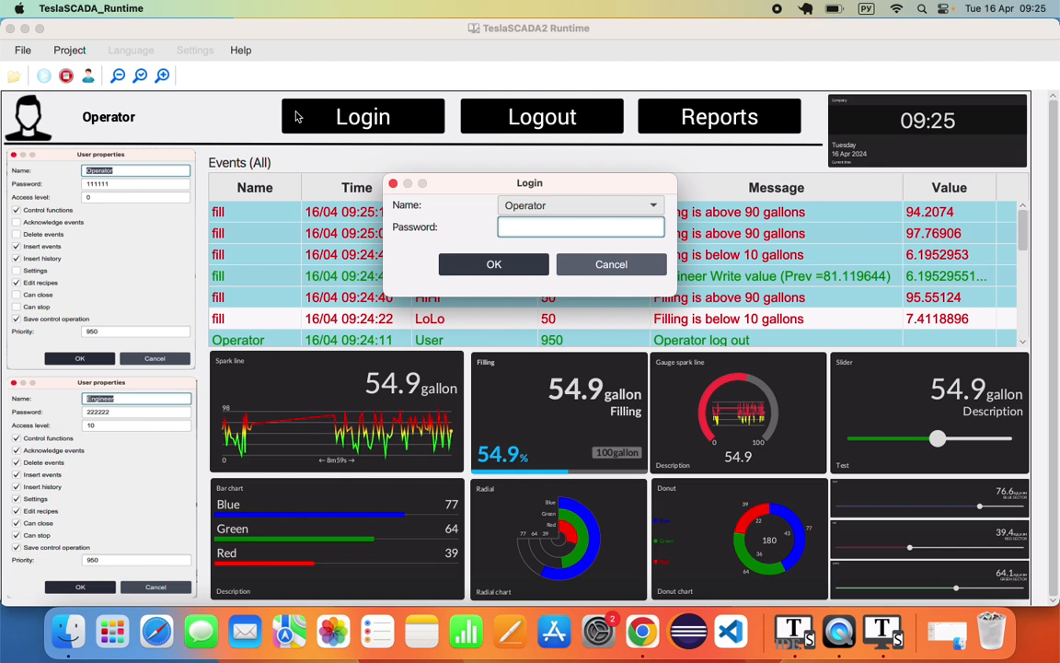
left_click(554, 205)
left_click(556, 242)
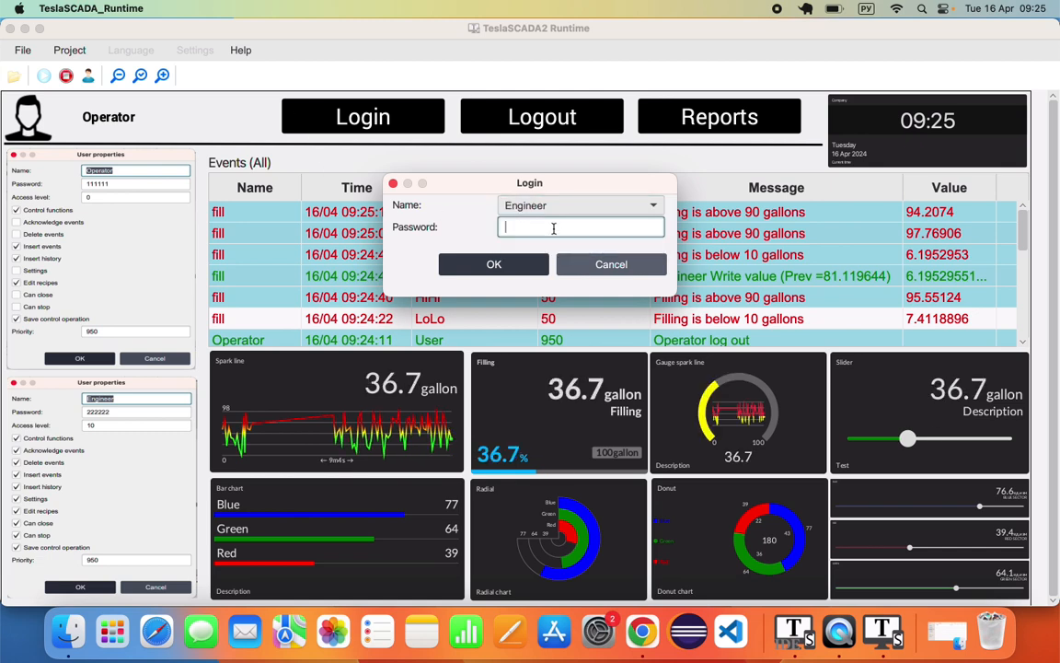
type("222222")
key("Return")
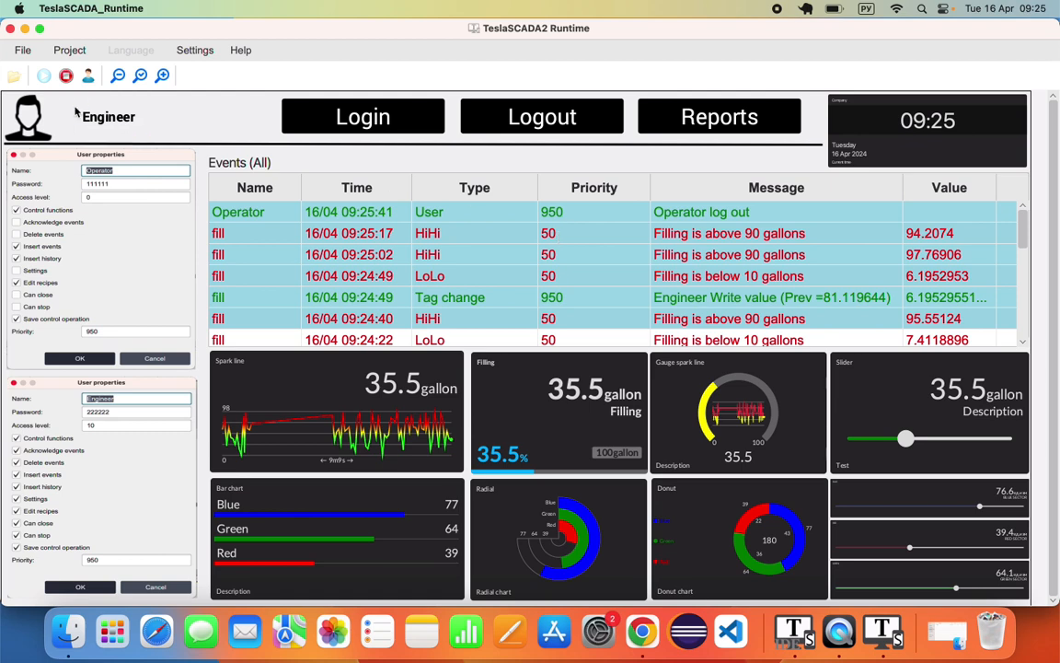
left_click(65, 76)
type("222222")
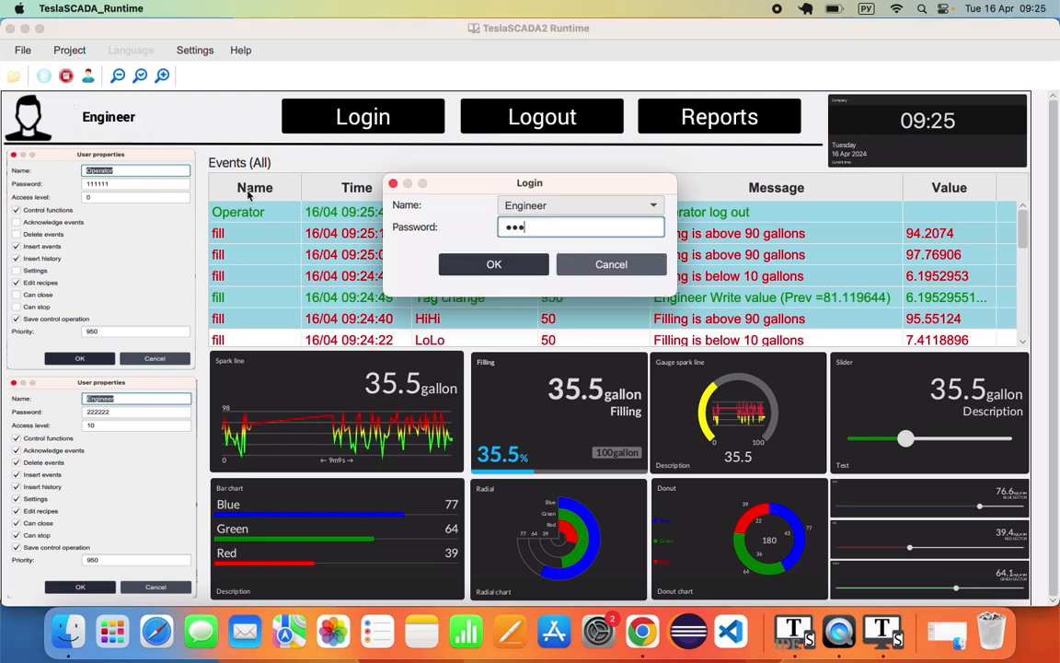
key("Return")
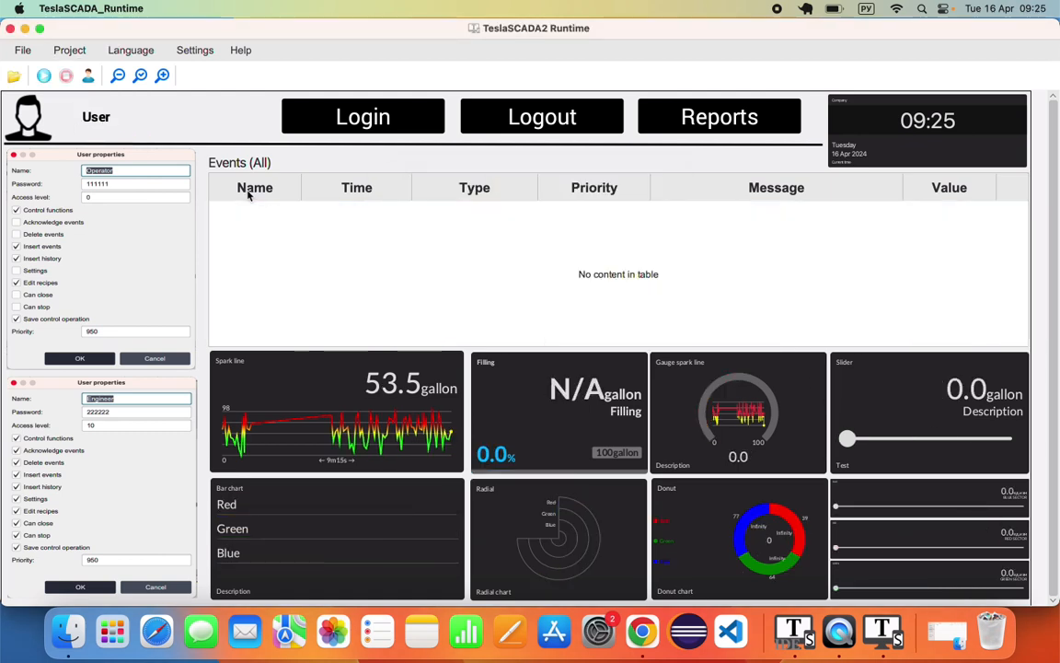
left_click(21, 51)
left_click(15, 95)
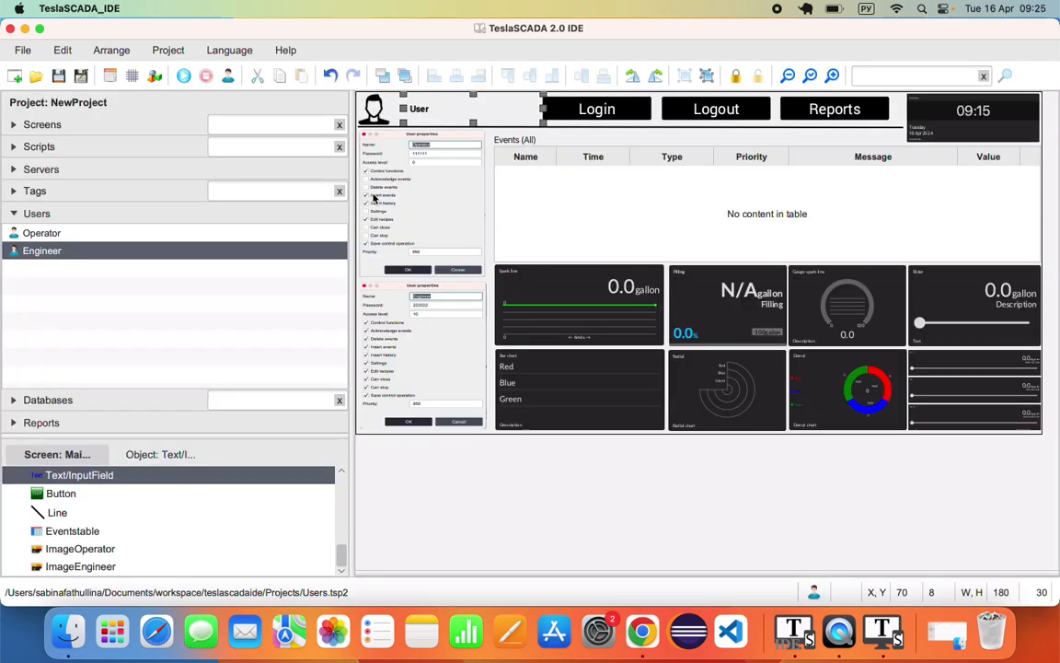